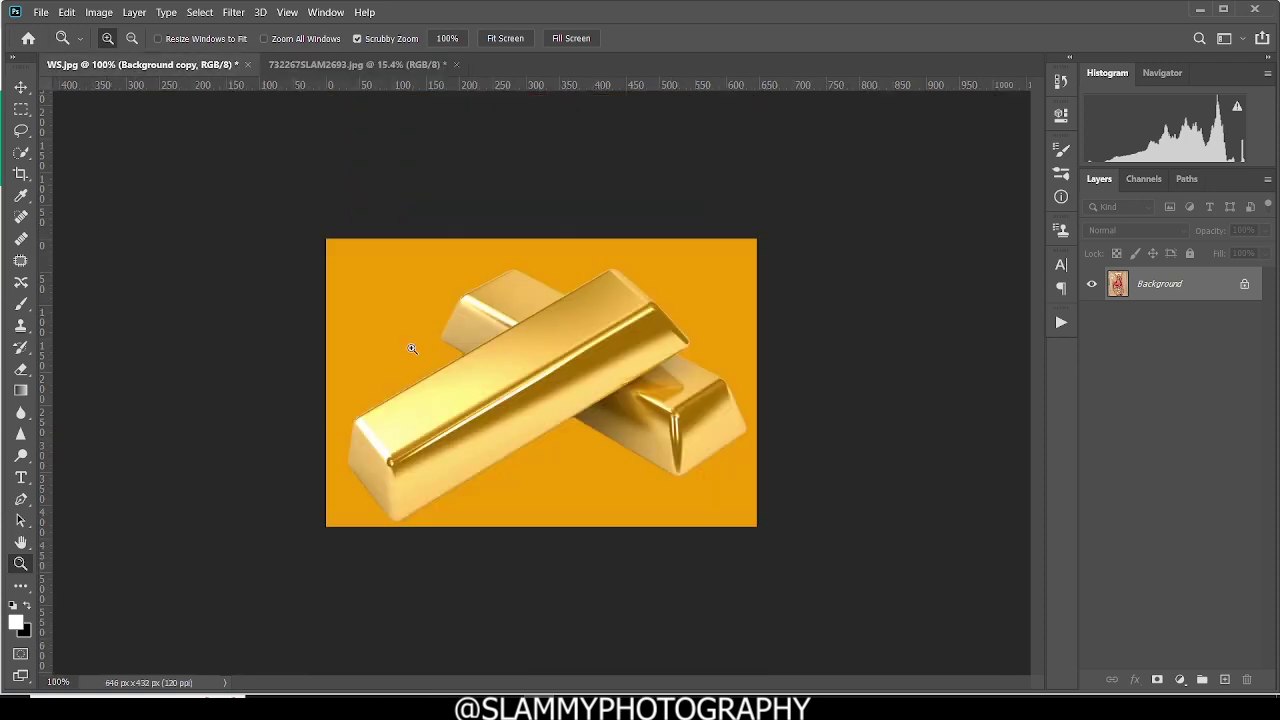
Step: Compare the gold-bars image with the model photo, then duplicate the model photo's Background layer
{"action": "left_click", "coordinate": [405, 66]}
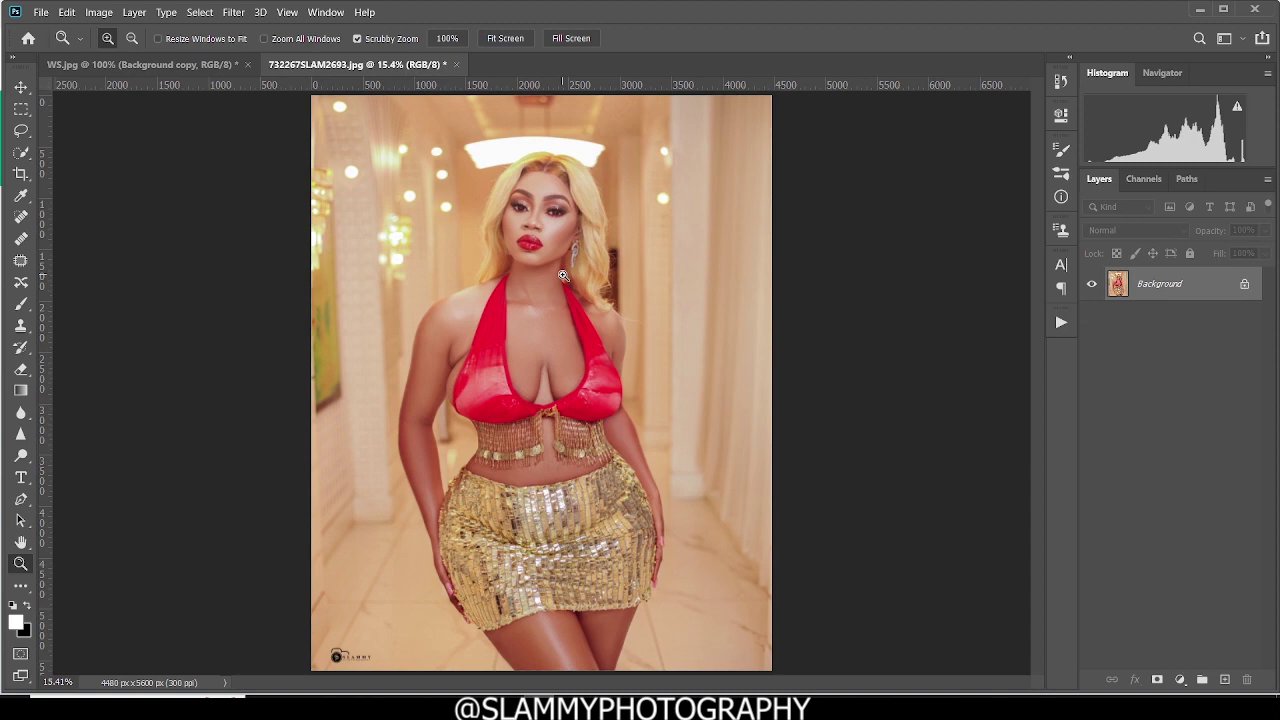
{"action": "left_click", "coordinate": [182, 64]}
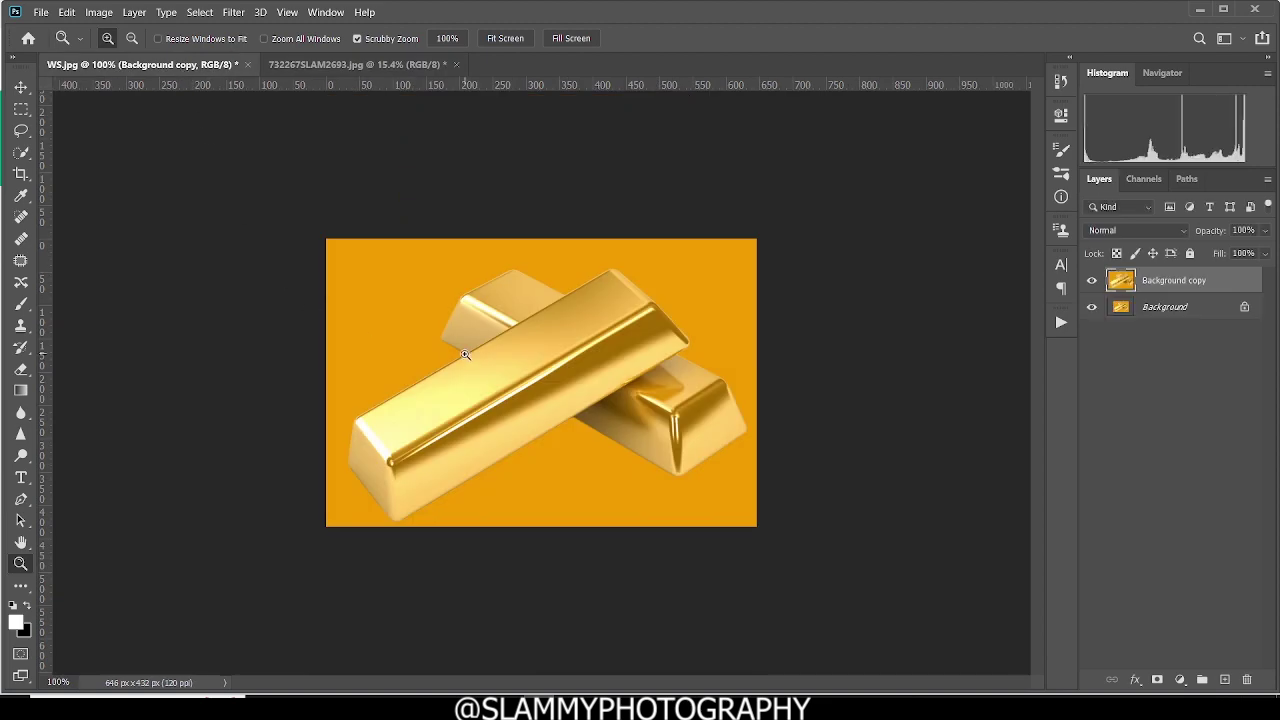
{"action": "left_click", "coordinate": [390, 63]}
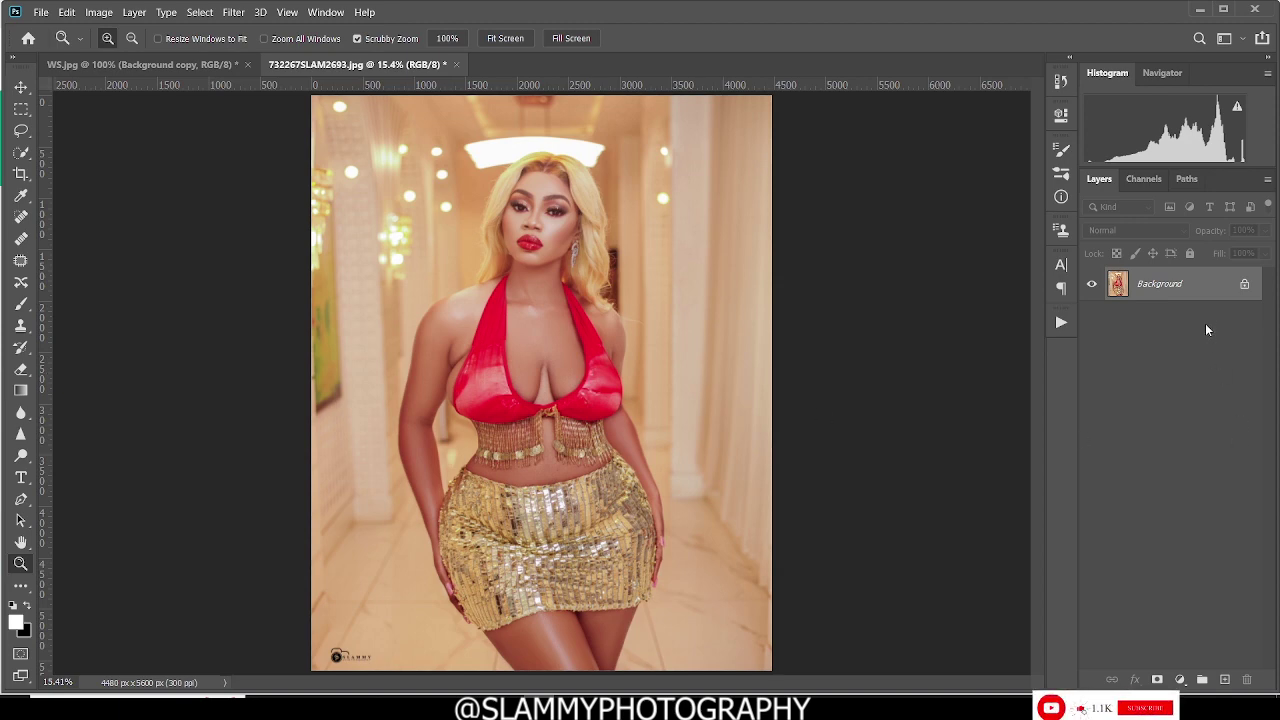
{"action": "left_click_drag", "start_coordinate": [1183, 288], "coordinate": [1226, 680]}
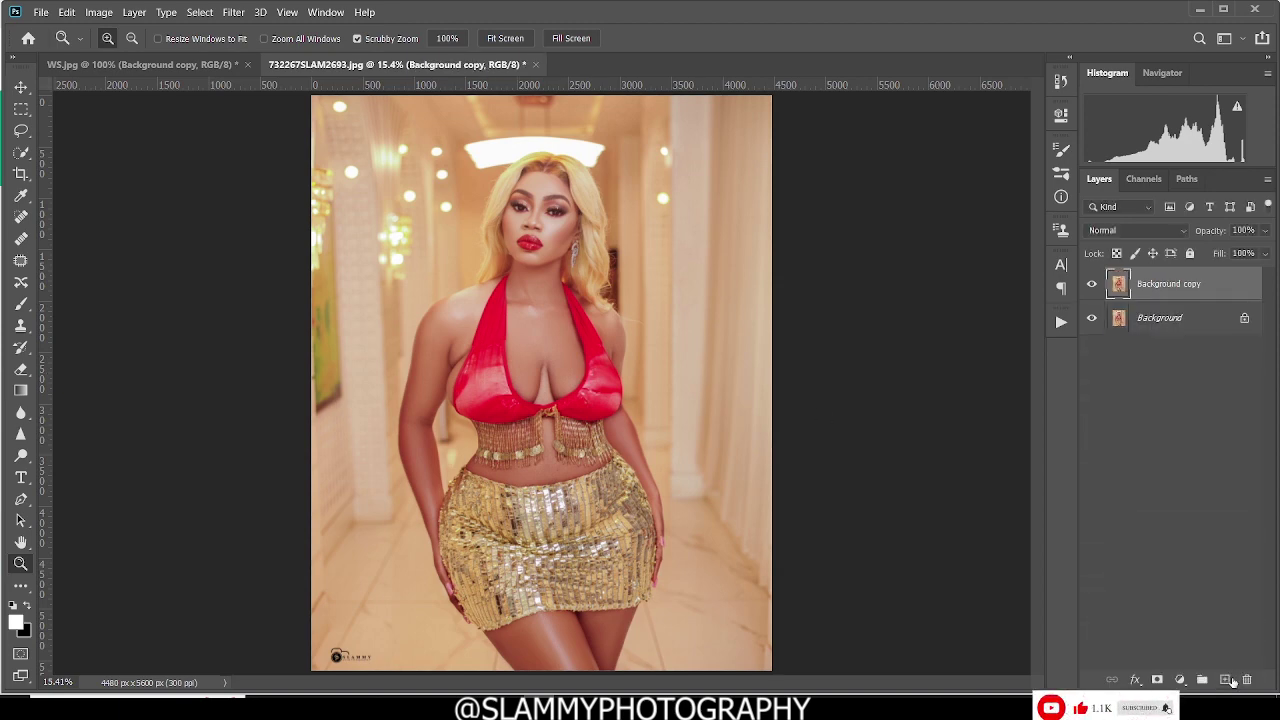
Step: Glance at the WS.jpg gold bars, then open the Filter menu on the model photo
{"action": "left_click", "coordinate": [232, 14]}
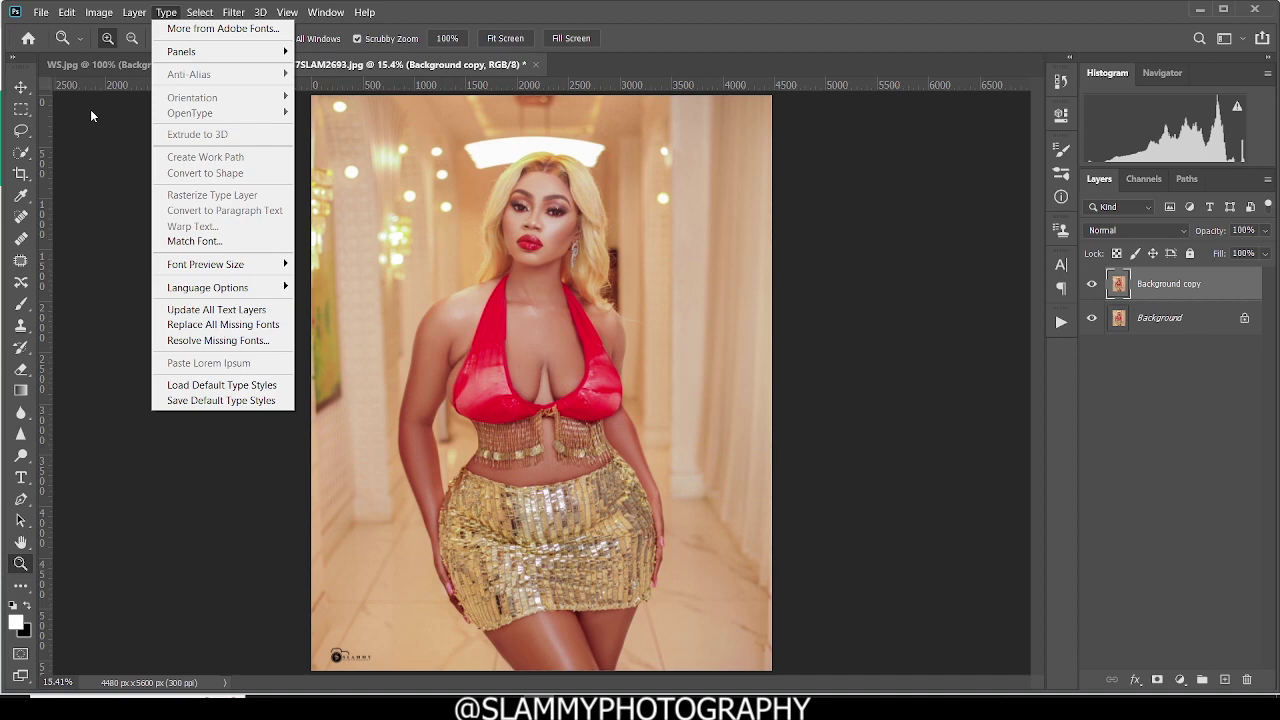
{"action": "left_click", "coordinate": [130, 64]}
{"action": "left_click", "coordinate": [130, 64]}
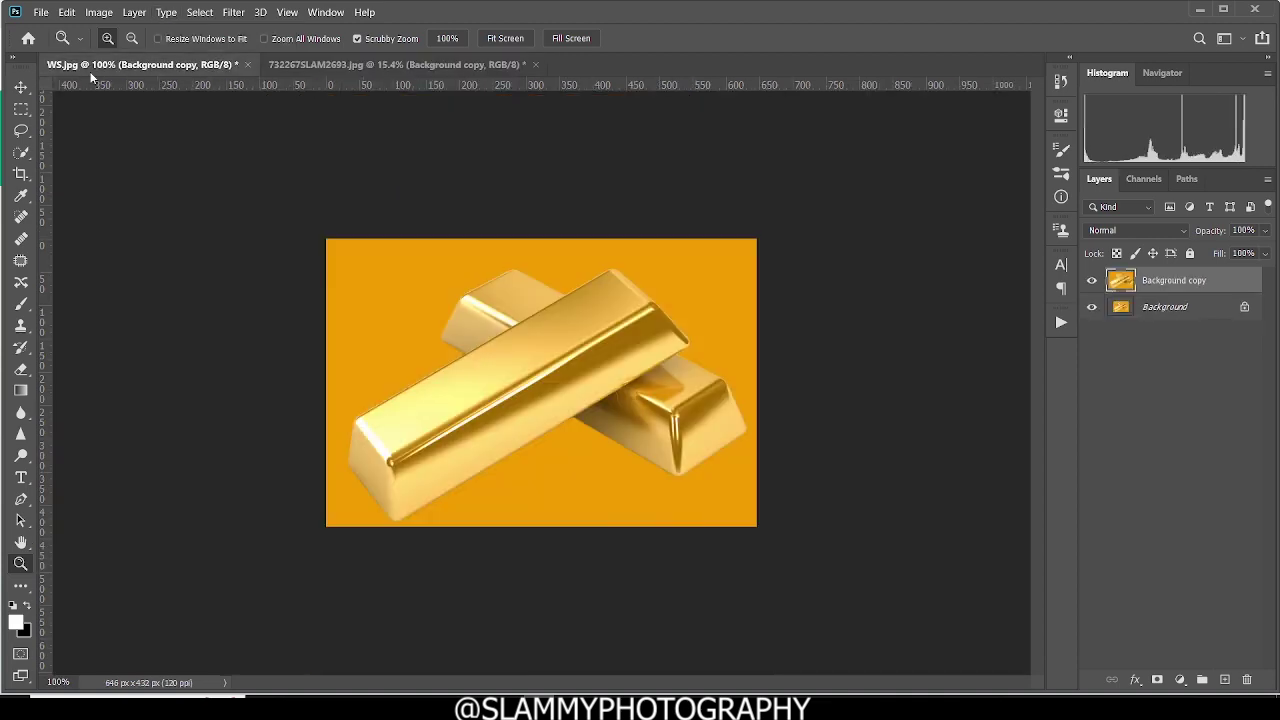
{"action": "left_click", "coordinate": [366, 66]}
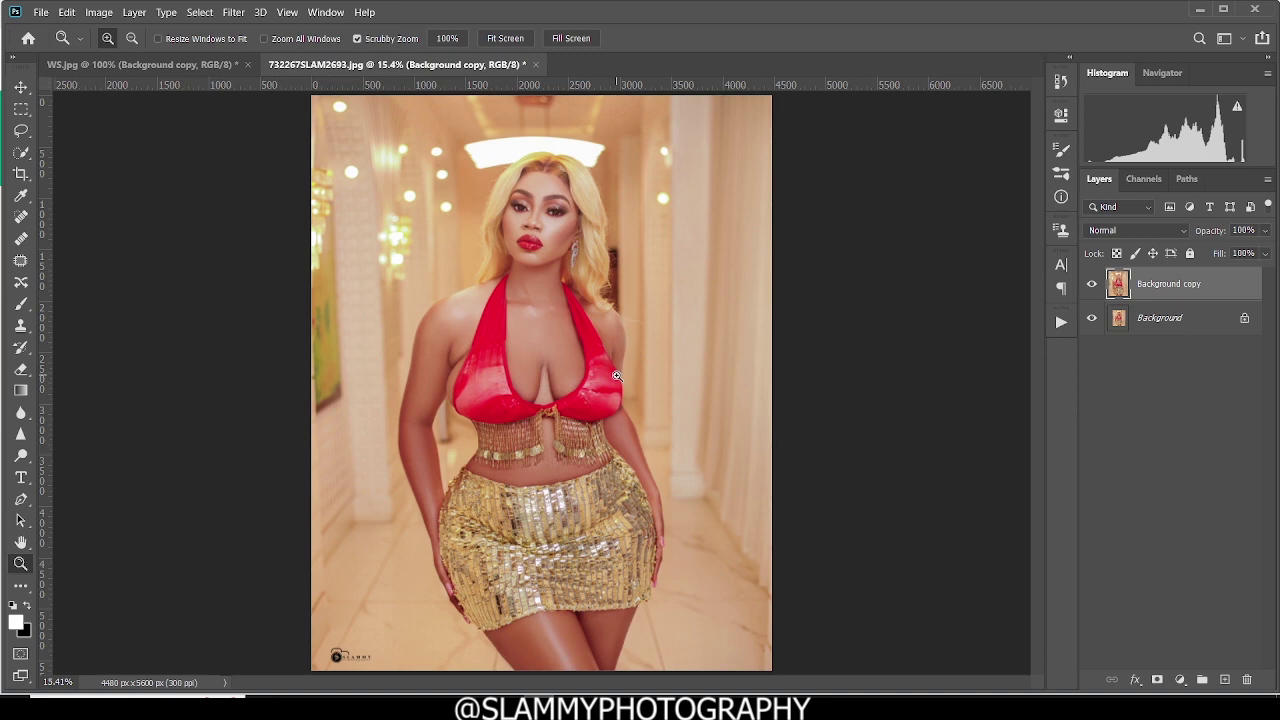
{"action": "left_click", "coordinate": [233, 12]}
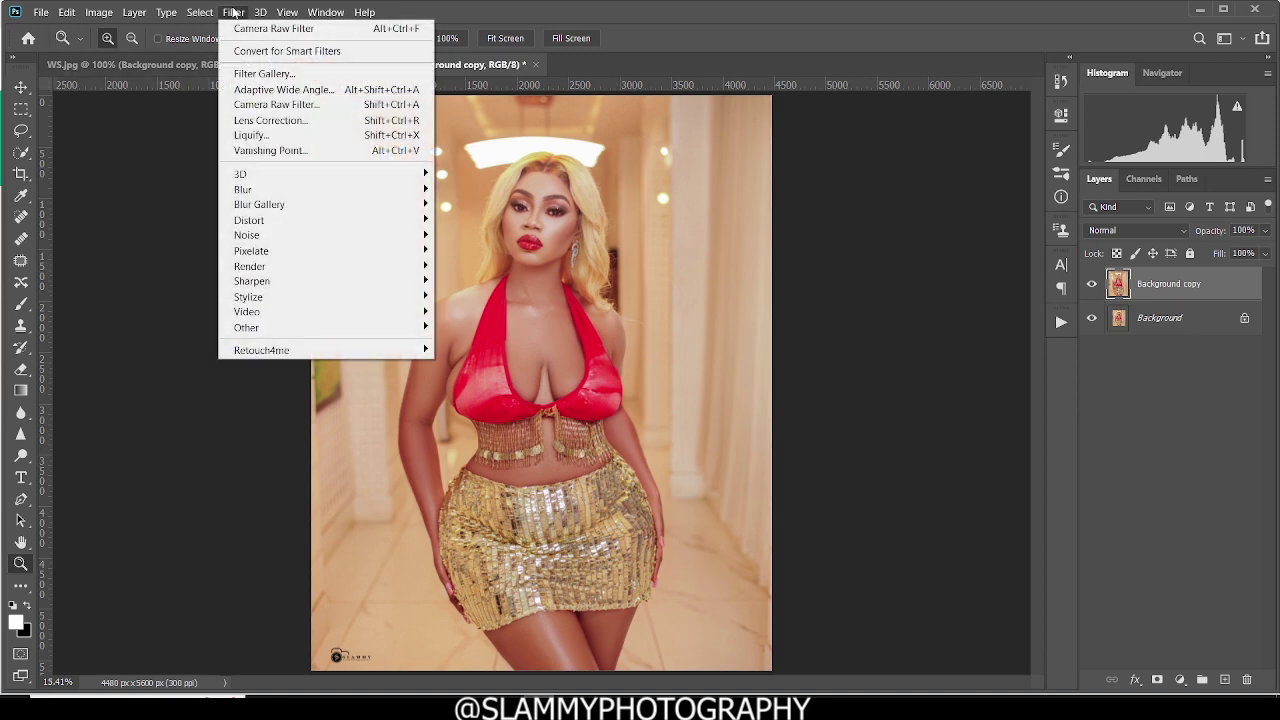
Step: Launch Retouch4me Color Match and load WS.jpg from the GOLDEN folder as the reference
{"action": "mouse_move", "coordinate": [332, 350]}
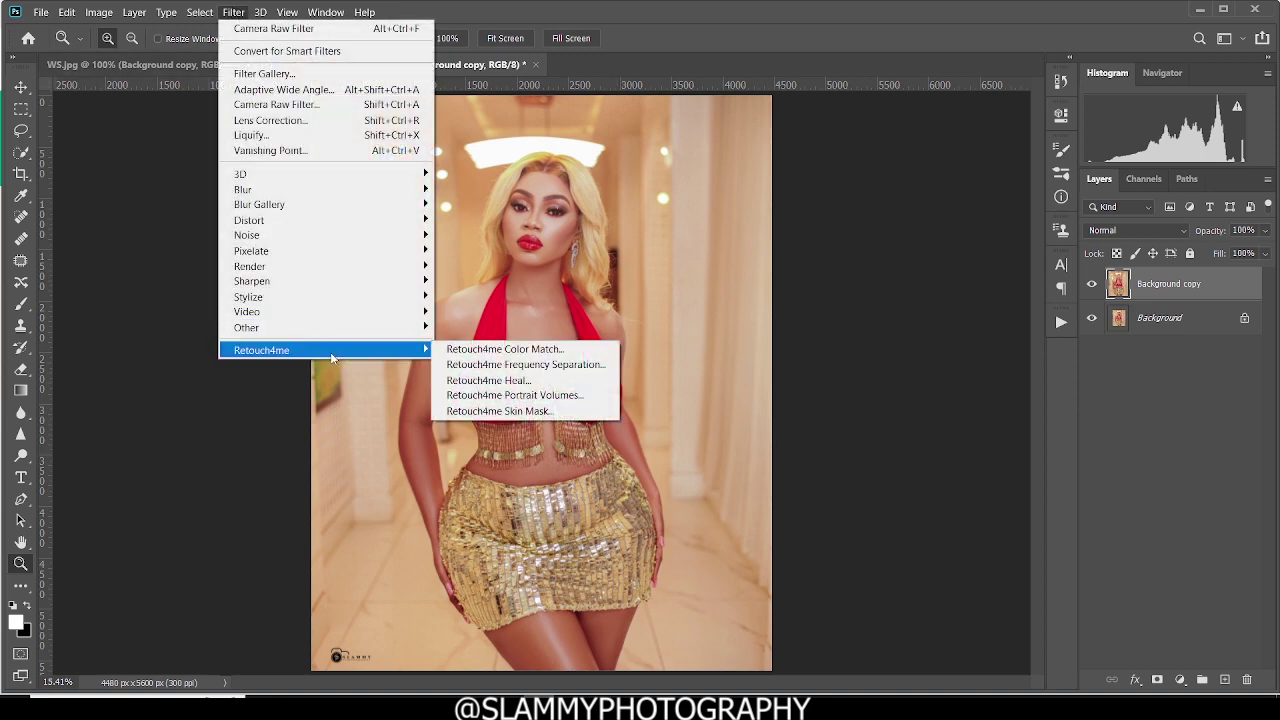
{"action": "left_click", "coordinate": [469, 349]}
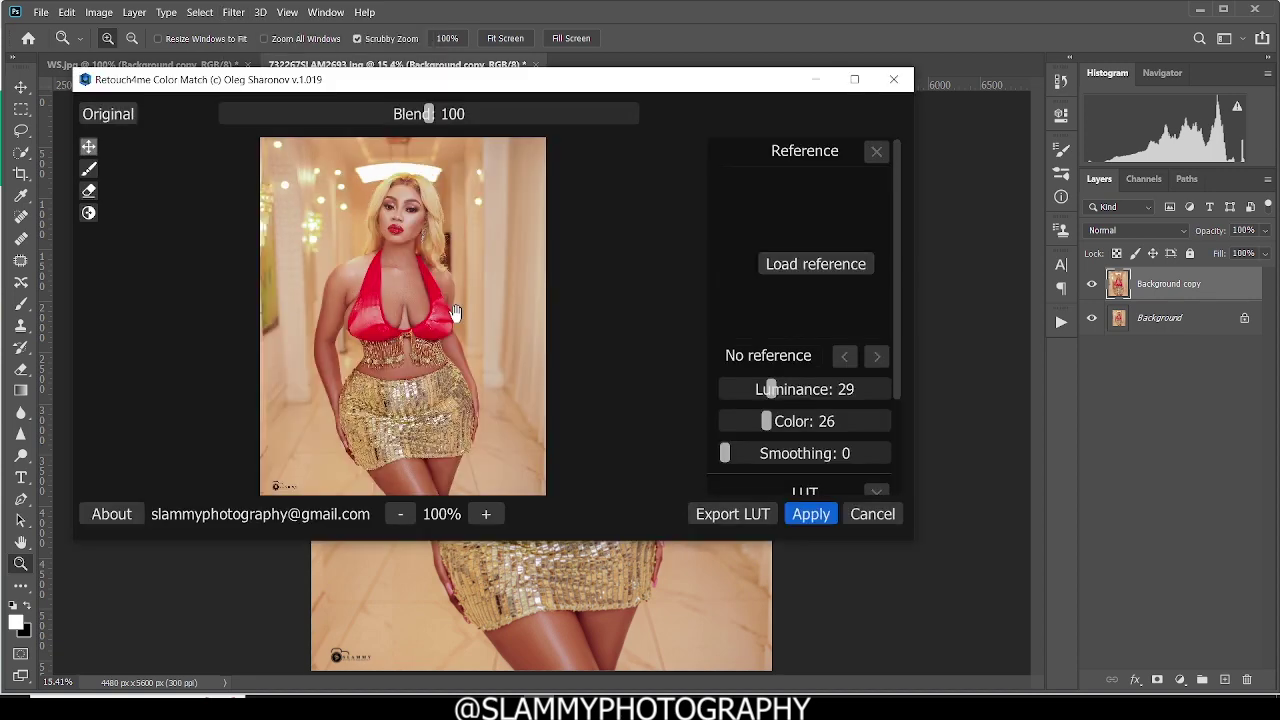
{"action": "left_click", "coordinate": [783, 265]}
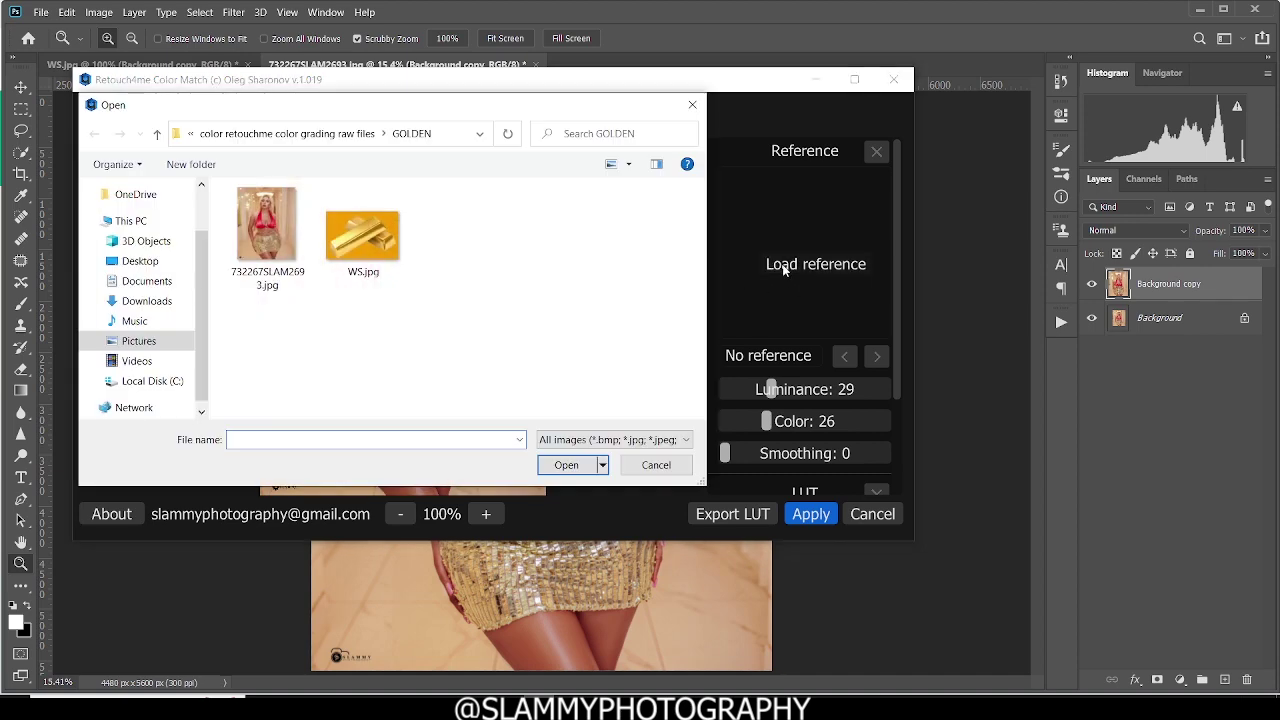
{"action": "left_click", "coordinate": [384, 276]}
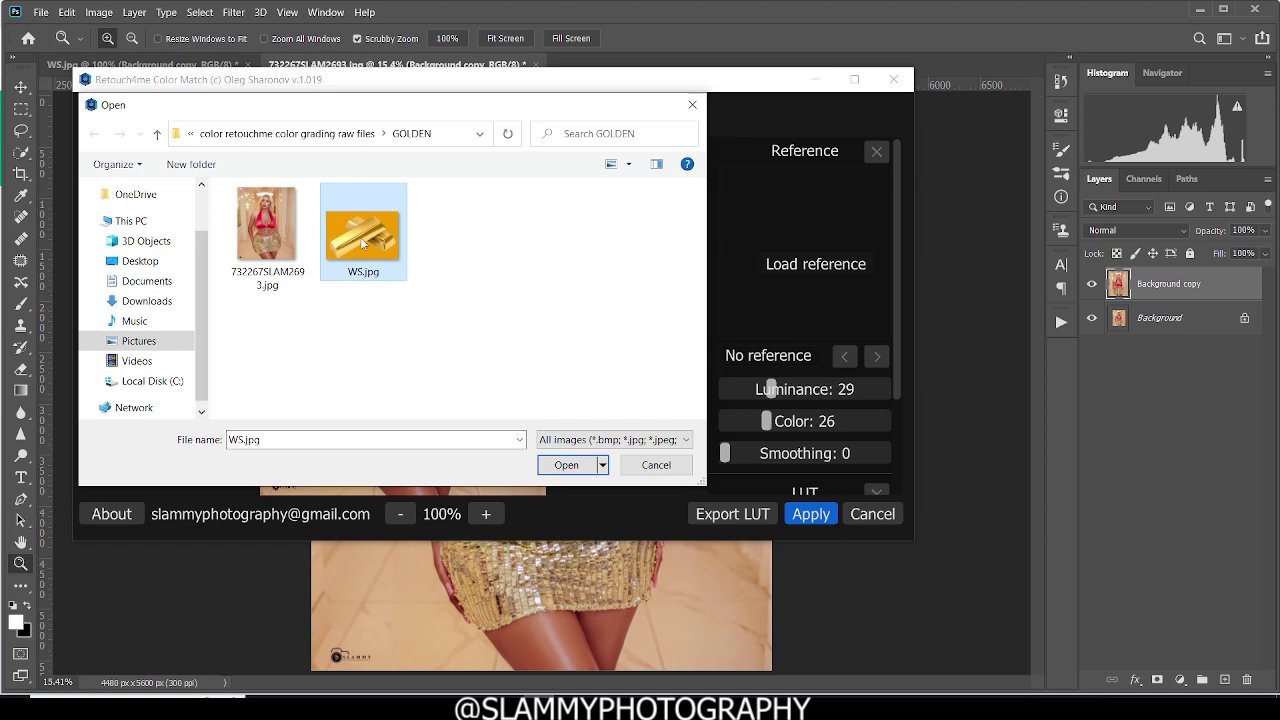
{"action": "left_click", "coordinate": [560, 464]}
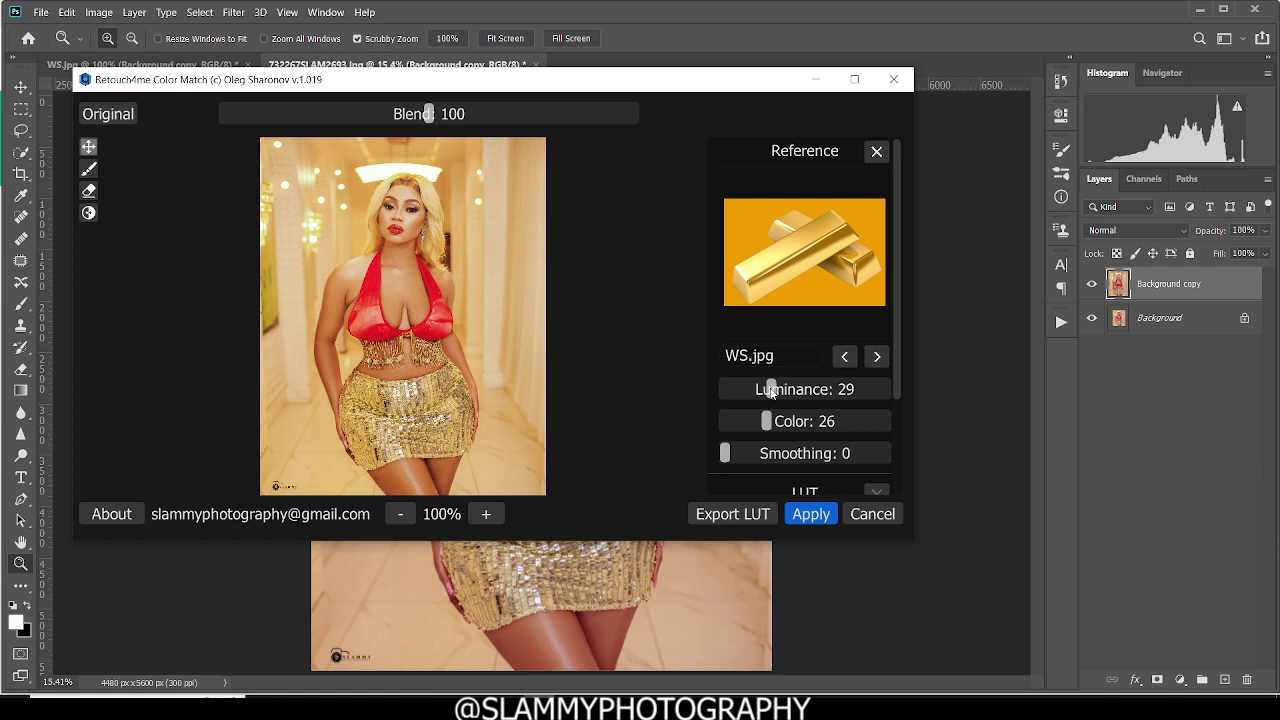
Step: Try several Luminance and Color strengths, finally setting Luminance 24 and Color 42
{"action": "left_click_drag", "start_coordinate": [771, 391], "coordinate": [889, 386]}
{"action": "left_click", "coordinate": [889, 420]}
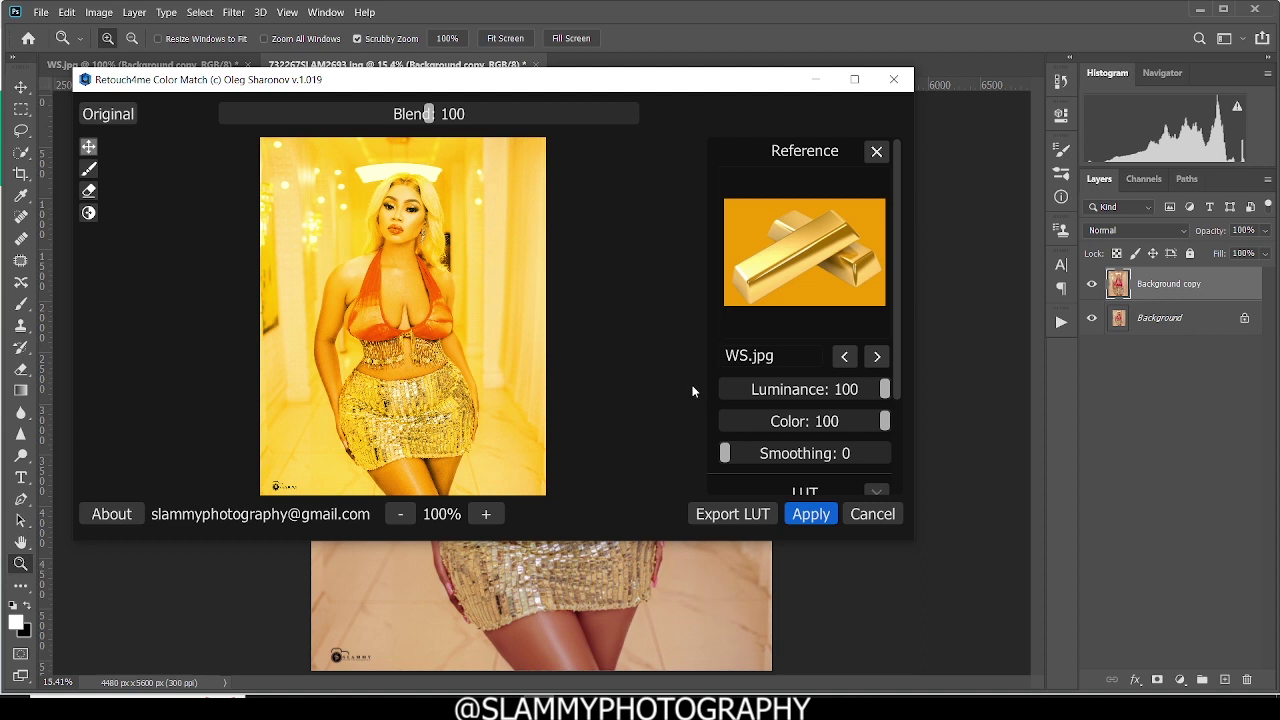
{"action": "left_click", "coordinate": [778, 392]}
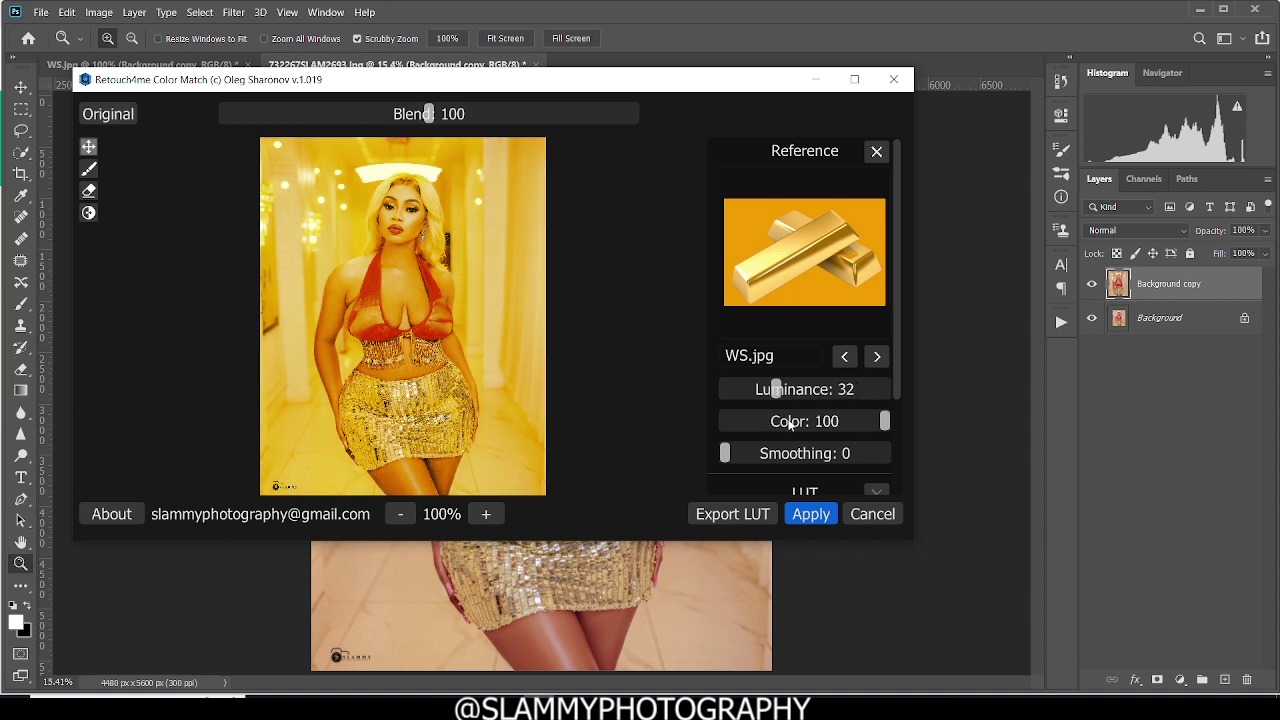
{"action": "left_click", "coordinate": [789, 424]}
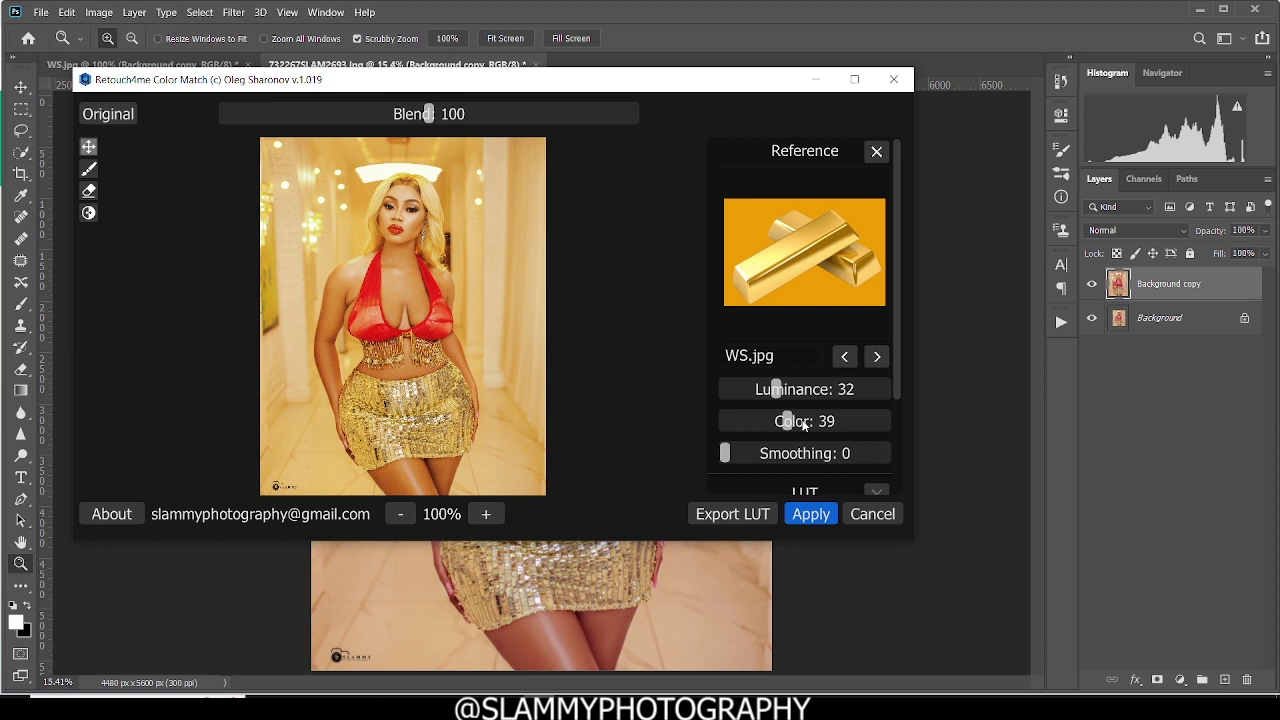
{"action": "left_click", "coordinate": [763, 389]}
{"action": "left_click", "coordinate": [805, 421]}
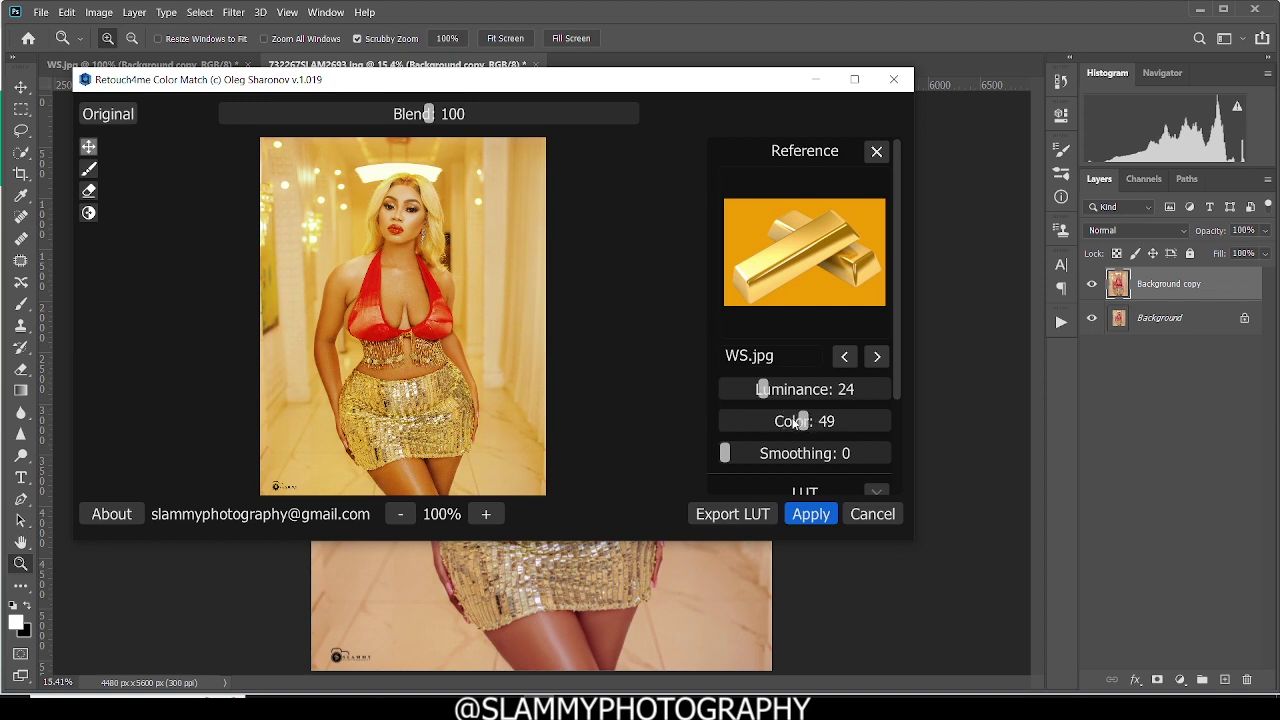
{"action": "left_click_drag", "start_coordinate": [803, 423], "coordinate": [708, 428]}
Step: Scroll down to the LUT section and open the LUT Manager
{"action": "scroll", "coordinate": [783, 423], "scroll_direction": "down", "scroll_amount": 2}
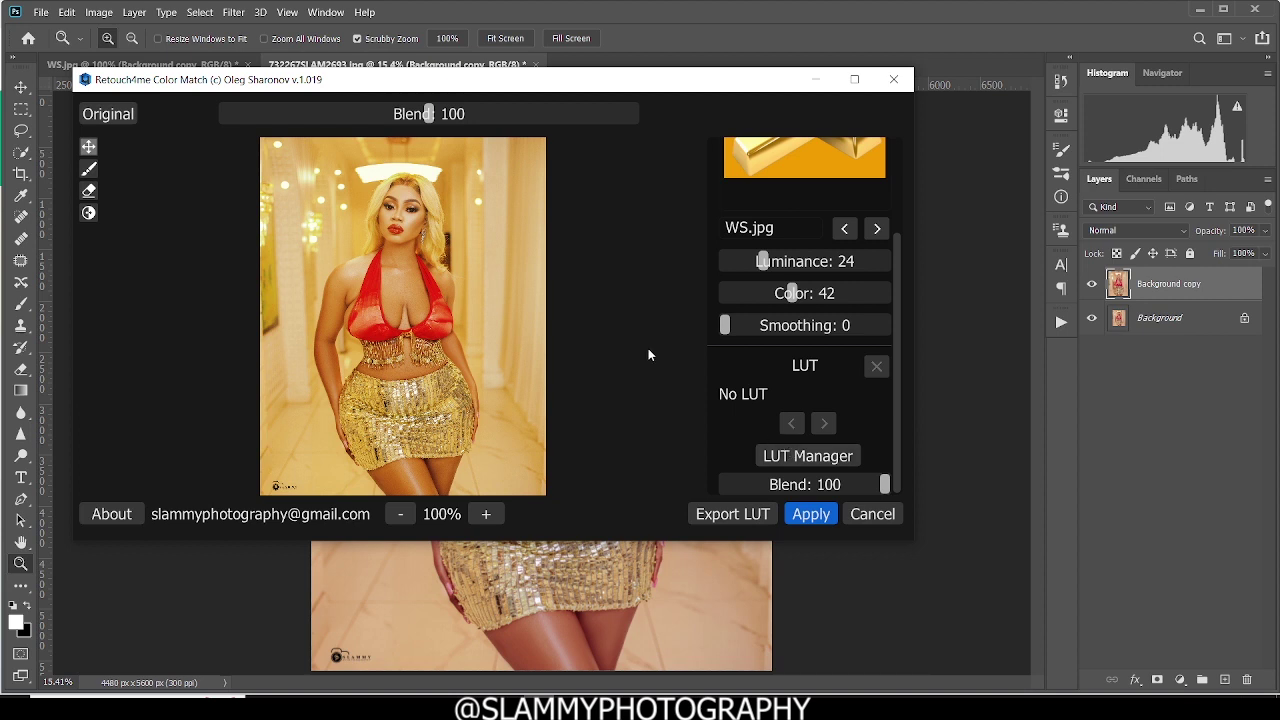
{"action": "left_click", "coordinate": [795, 457]}
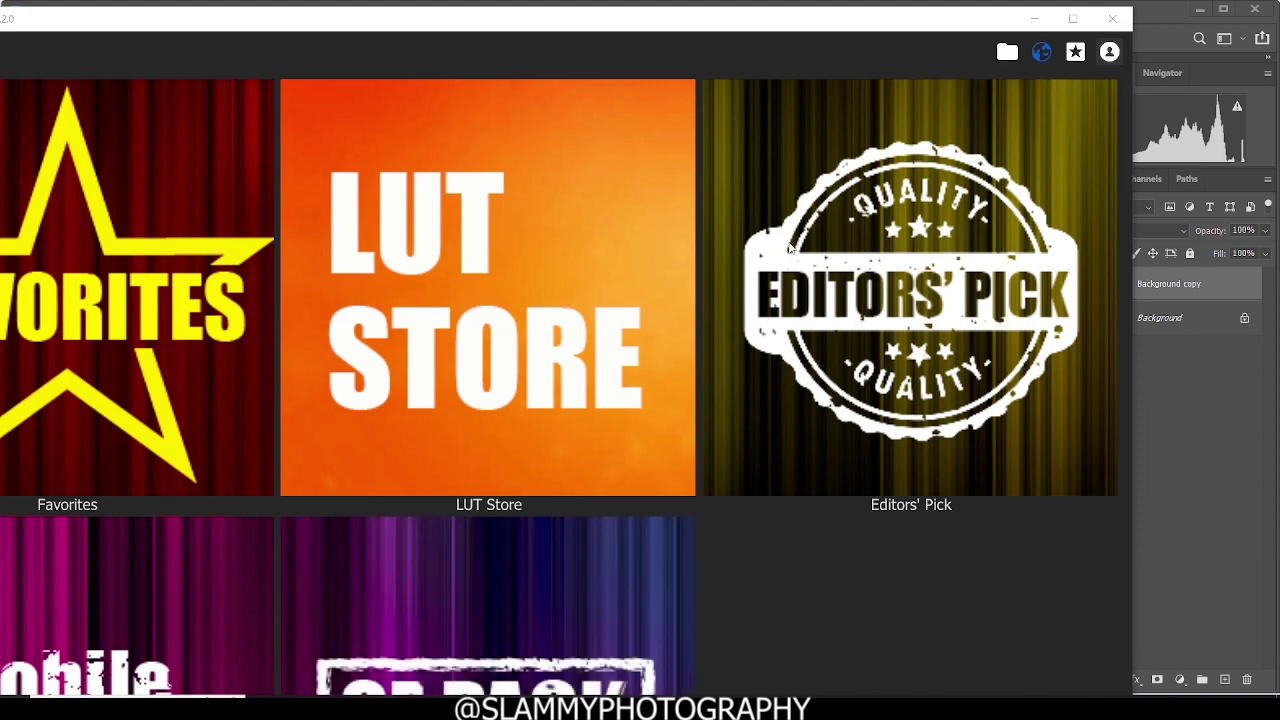
{"action": "scroll", "coordinate": [466, 375], "scroll_direction": "down", "scroll_amount": 6}
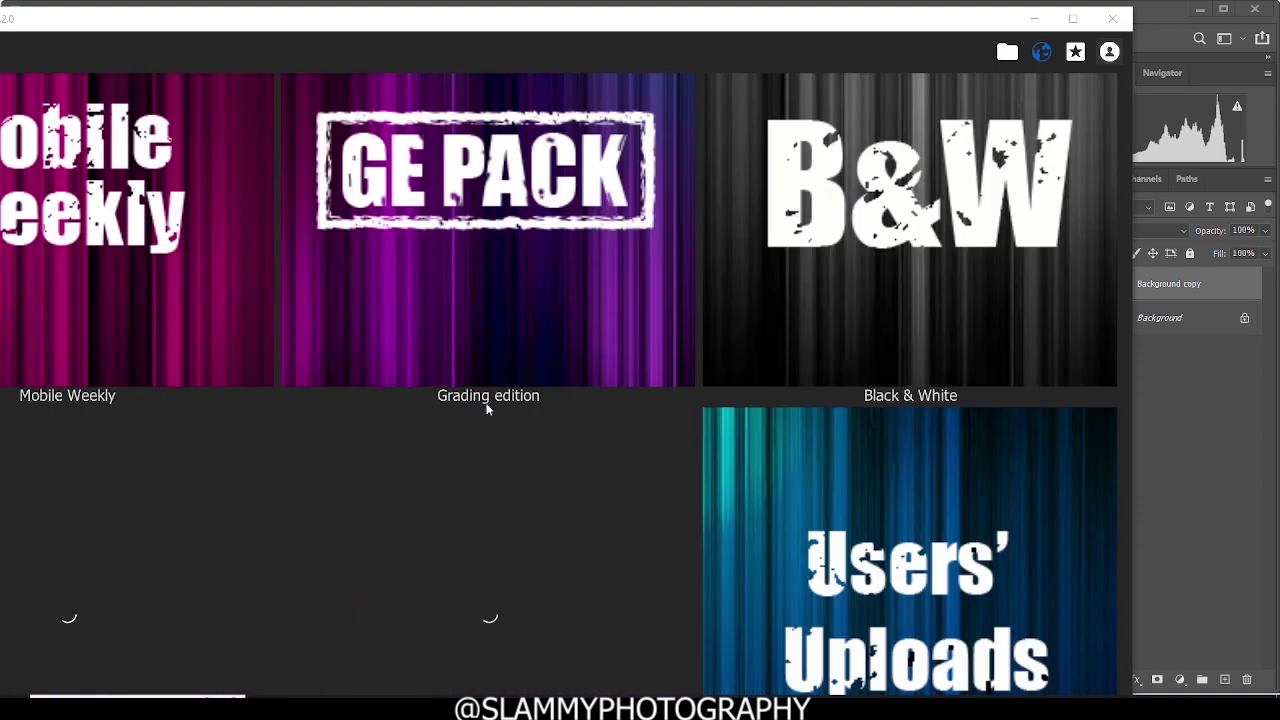
{"action": "scroll", "coordinate": [554, 410], "scroll_direction": "down", "scroll_amount": 5}
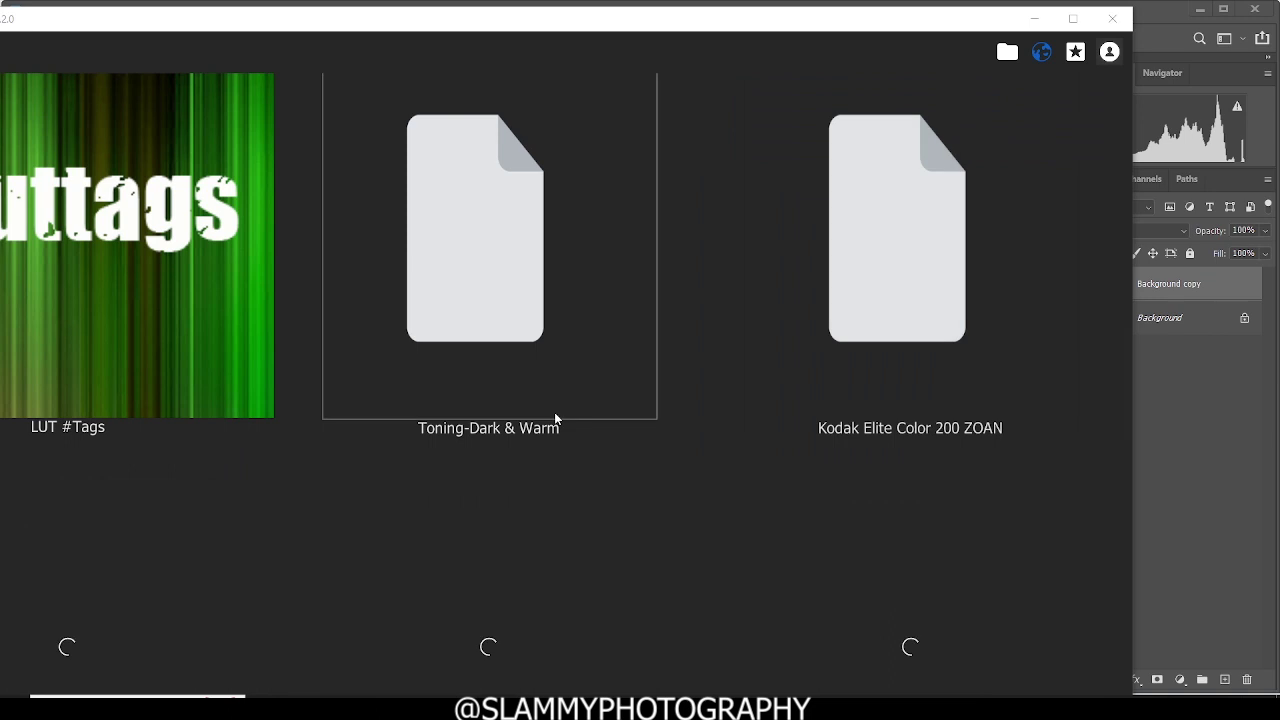
{"action": "scroll", "coordinate": [587, 427], "scroll_direction": "up", "scroll_amount": 3}
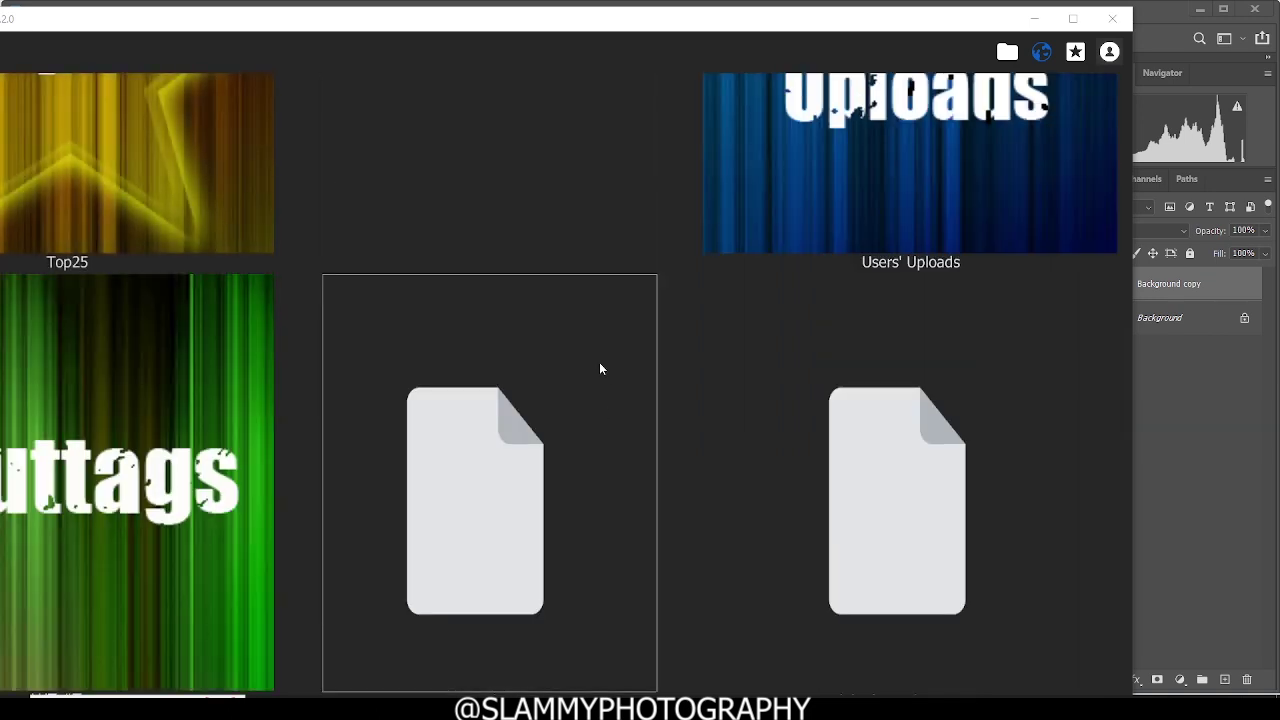
{"action": "scroll", "coordinate": [594, 395], "scroll_direction": "down", "scroll_amount": 5}
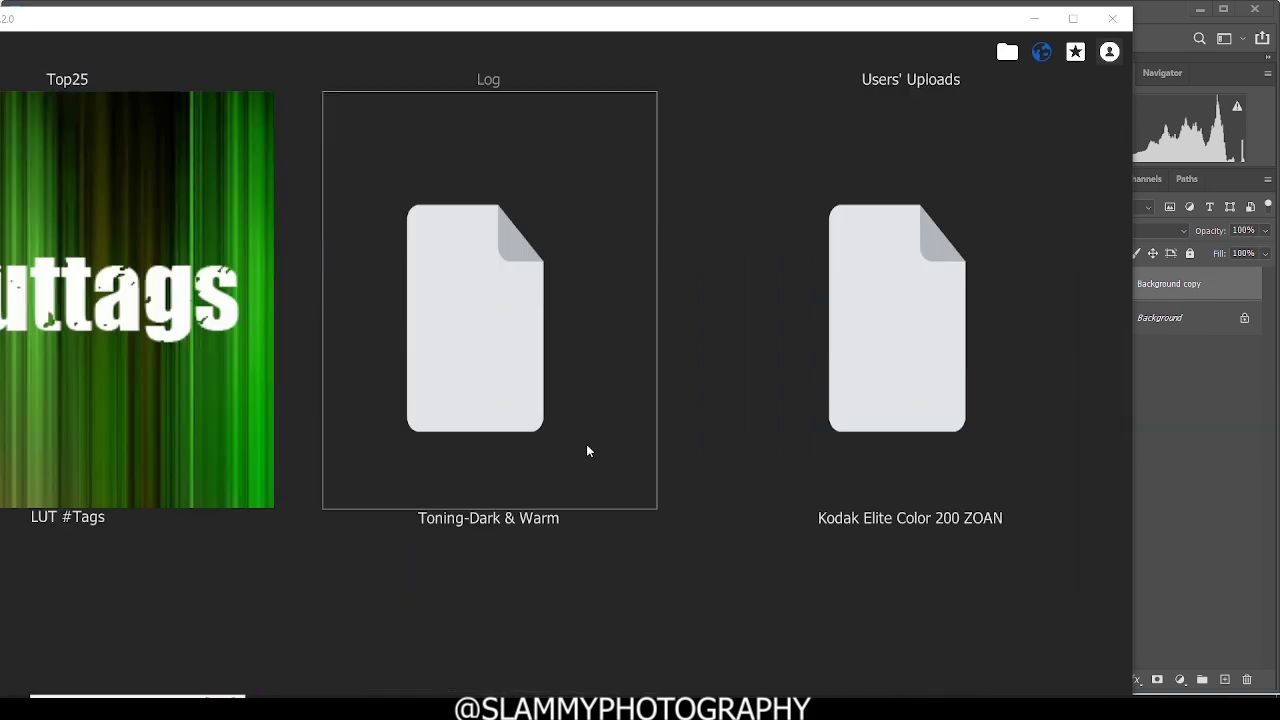
{"action": "scroll", "coordinate": [587, 451], "scroll_direction": "down", "scroll_amount": 7}
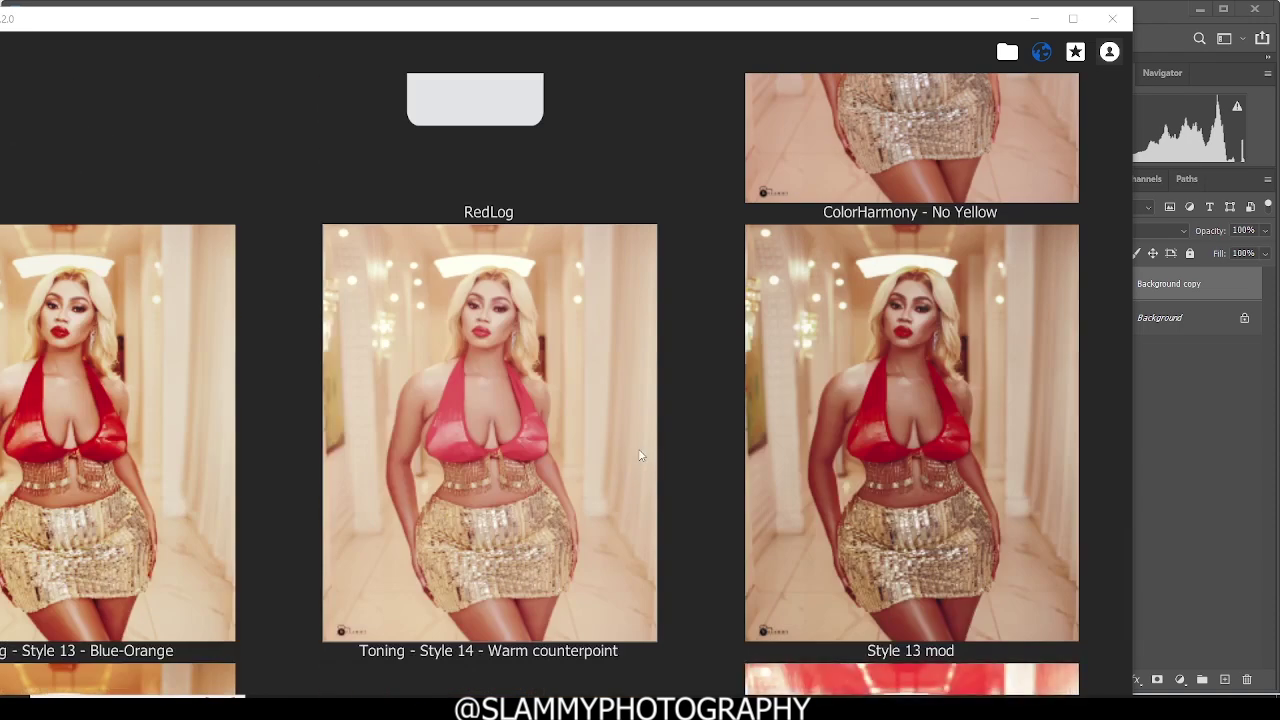
{"action": "scroll", "coordinate": [638, 452], "scroll_direction": "down", "scroll_amount": 3}
{"action": "scroll", "coordinate": [634, 446], "scroll_direction": "down", "scroll_amount": 1}
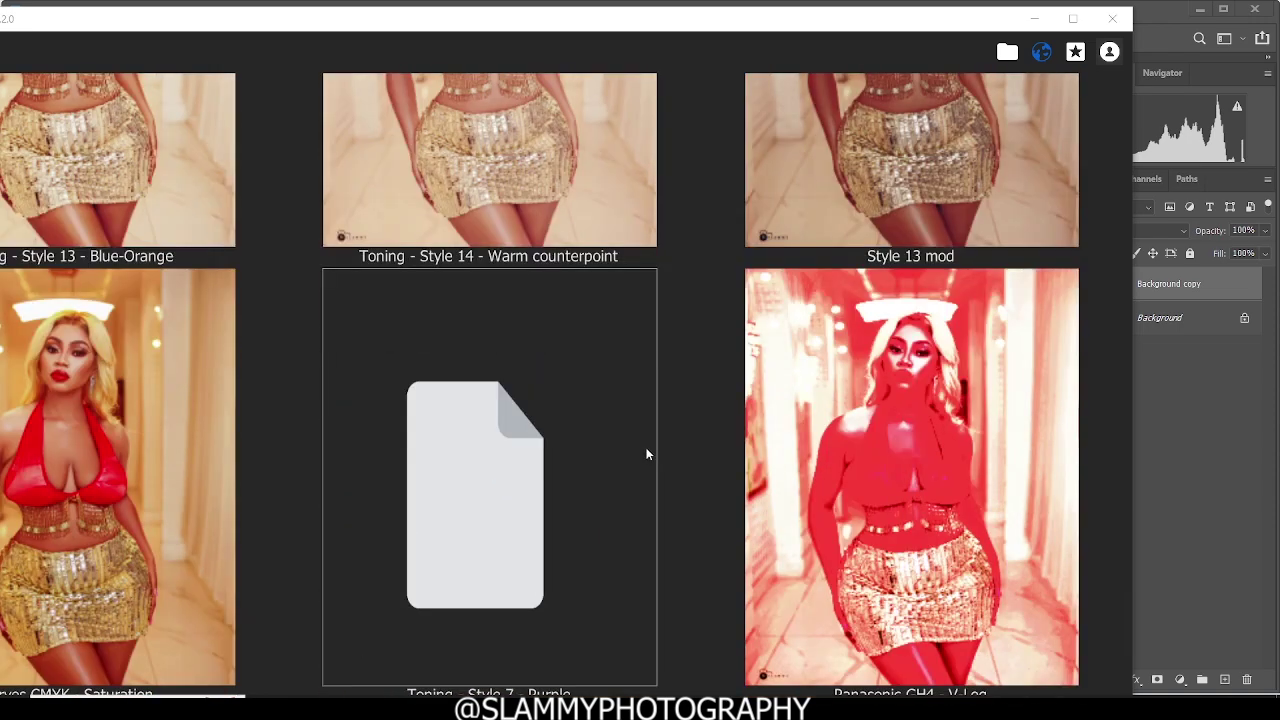
{"action": "scroll", "coordinate": [646, 460], "scroll_direction": "up", "scroll_amount": 3}
{"action": "scroll", "coordinate": [645, 459], "scroll_direction": "up", "scroll_amount": 7}
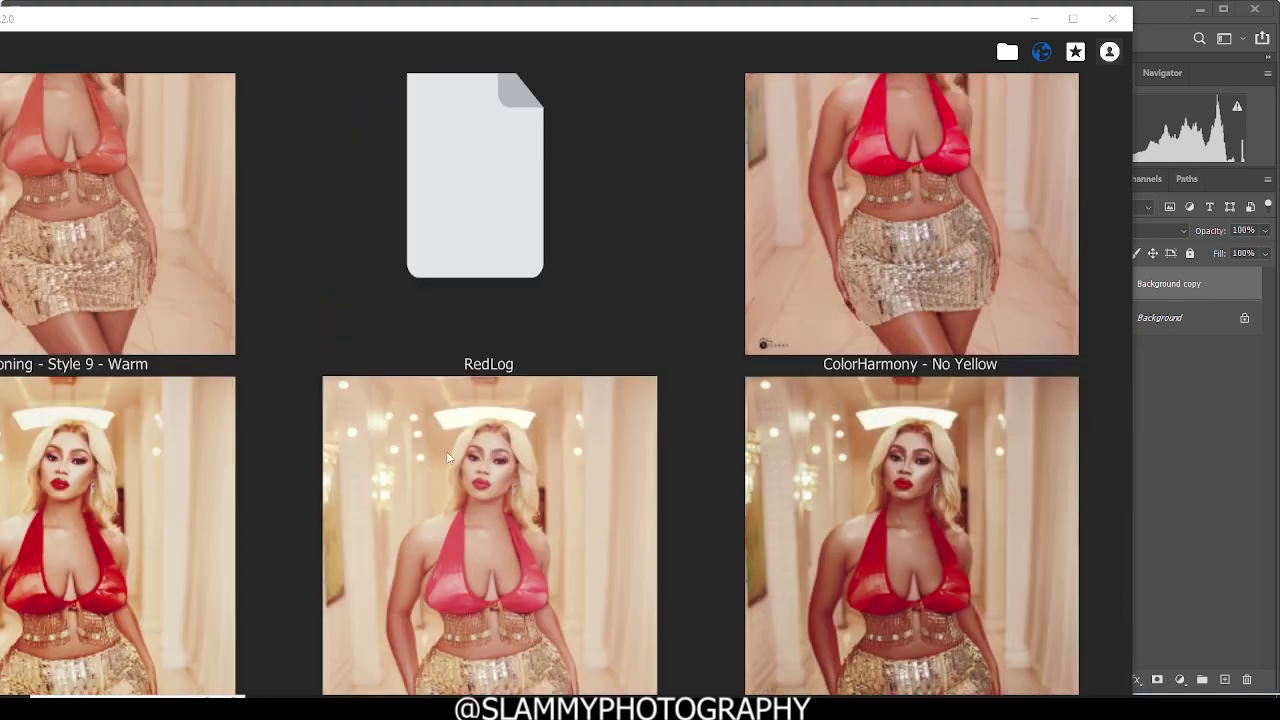
{"action": "scroll", "coordinate": [445, 456], "scroll_direction": "up", "scroll_amount": 5}
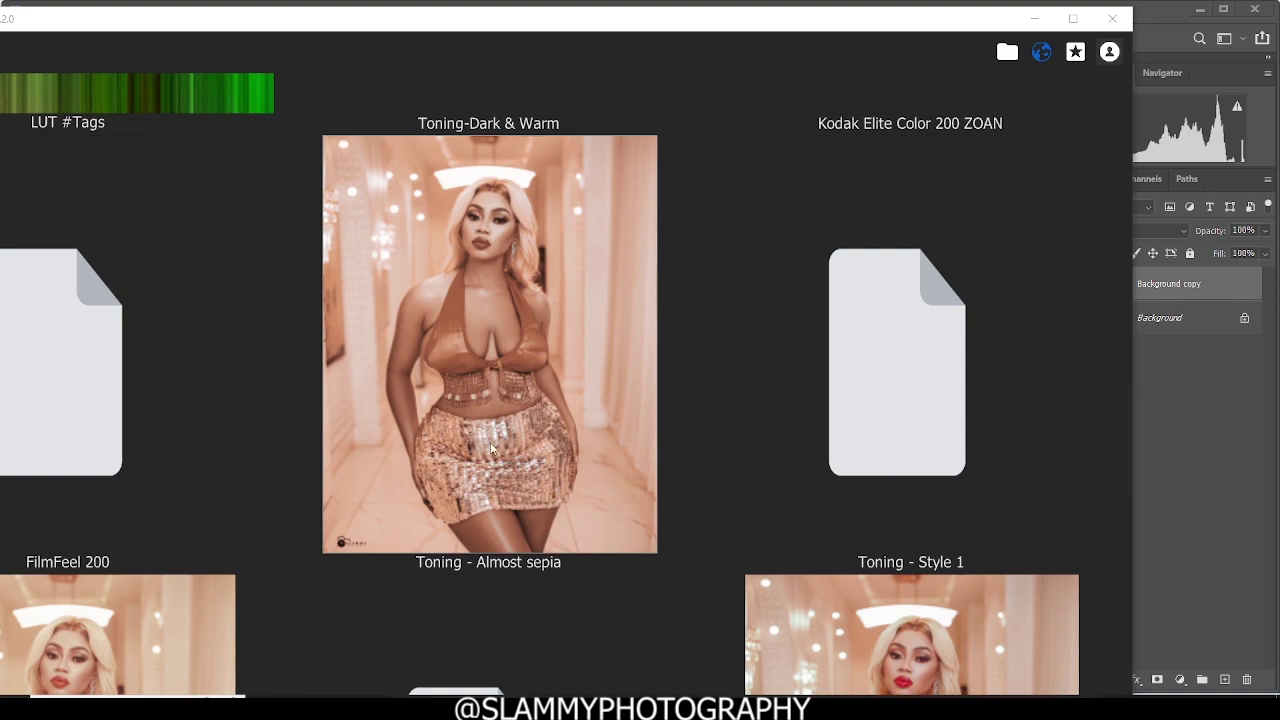
{"action": "scroll", "coordinate": [528, 450], "scroll_direction": "up", "scroll_amount": 3}
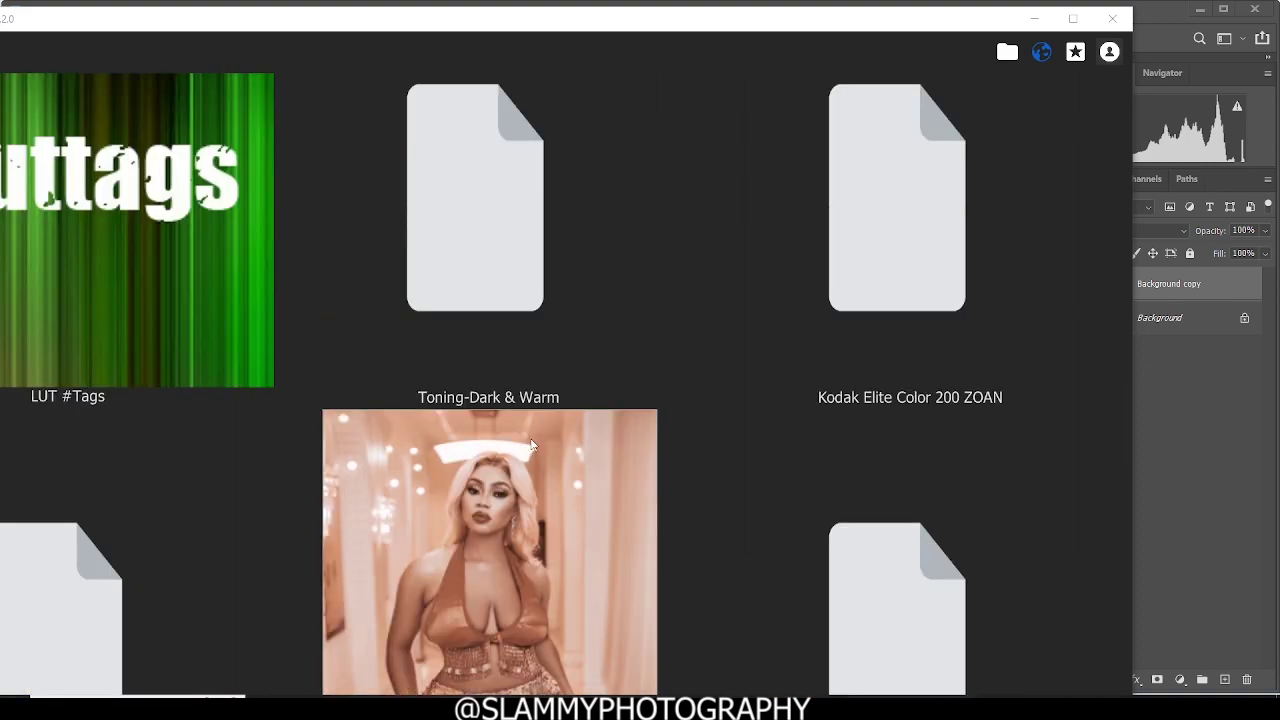
{"action": "scroll", "coordinate": [532, 448], "scroll_direction": "up", "scroll_amount": 6}
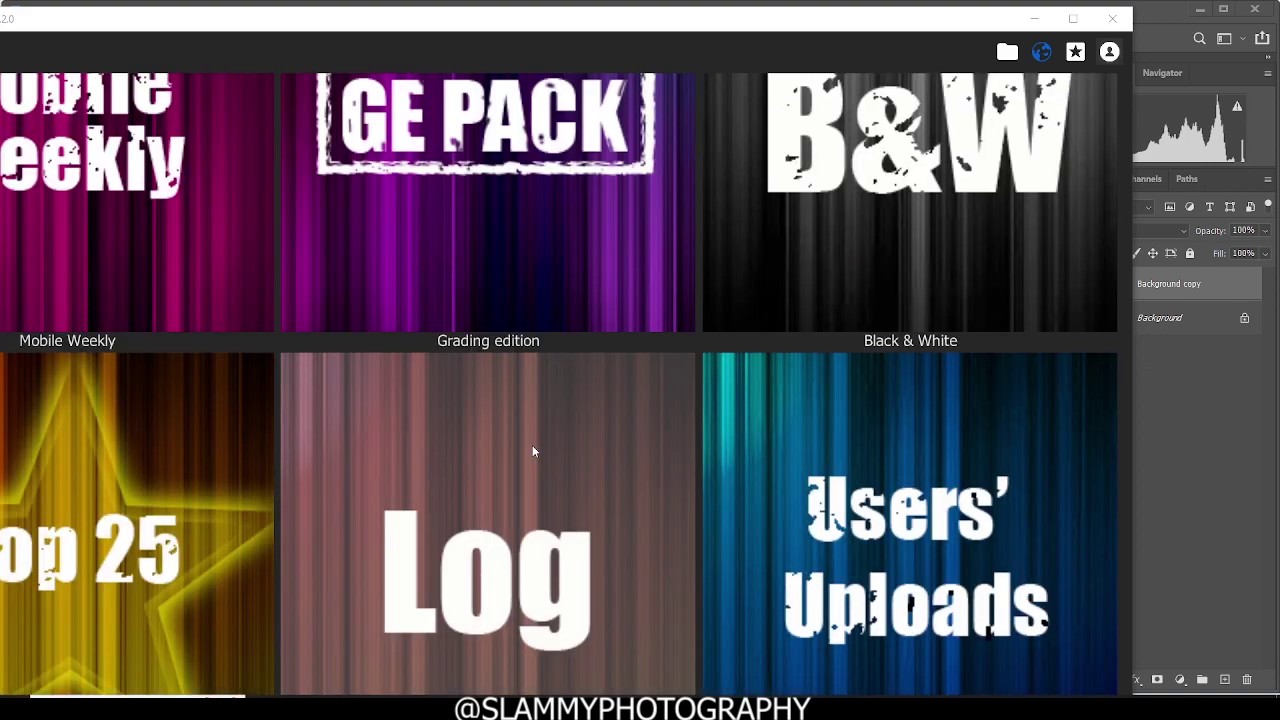
{"action": "scroll", "coordinate": [532, 451], "scroll_direction": "up", "scroll_amount": 3}
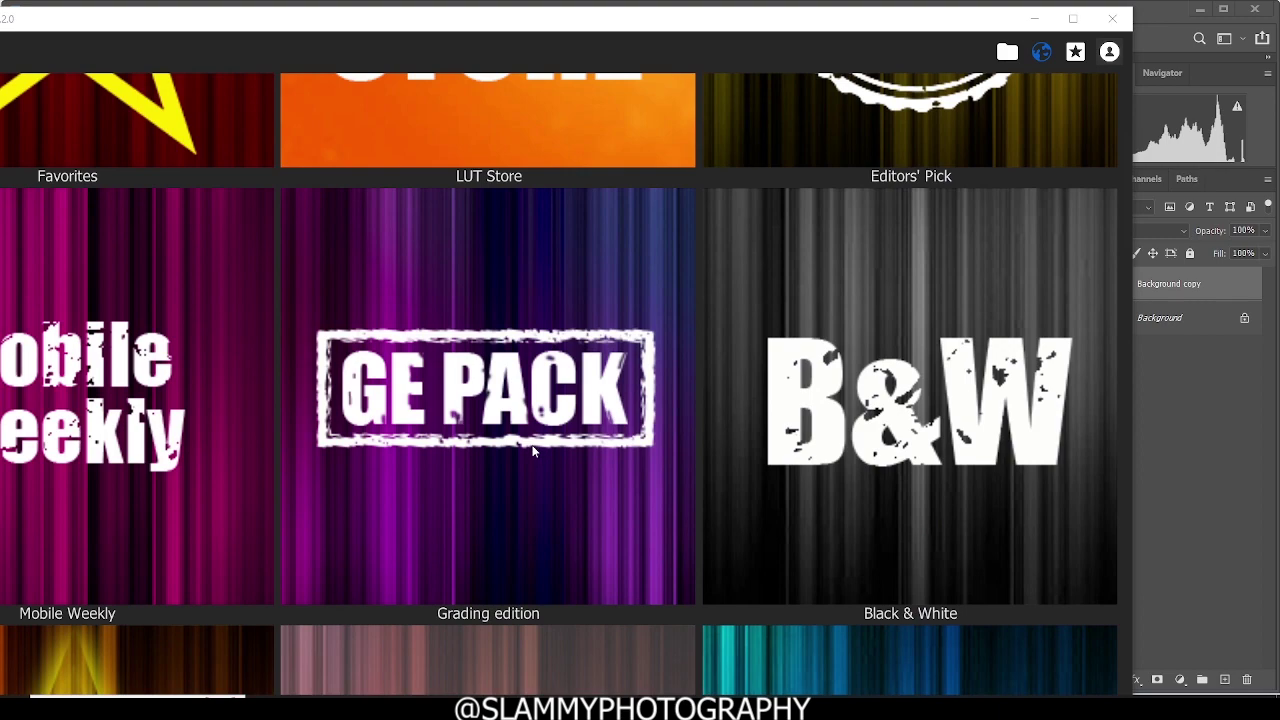
Step: Open the local skintone LUT folder and scroll through its Slammy Light (Fair) Skin Tone previews
{"action": "left_click", "coordinate": [1005, 62]}
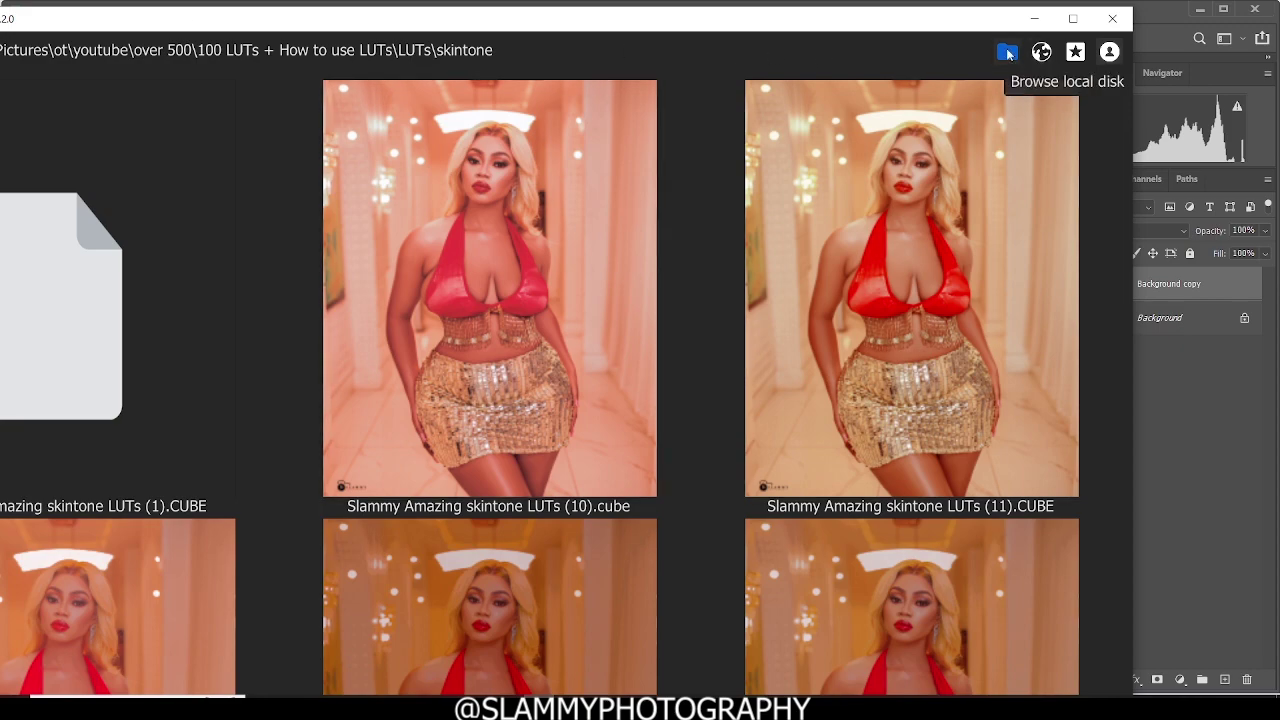
{"action": "scroll", "coordinate": [697, 428], "scroll_direction": "down", "scroll_amount": 5}
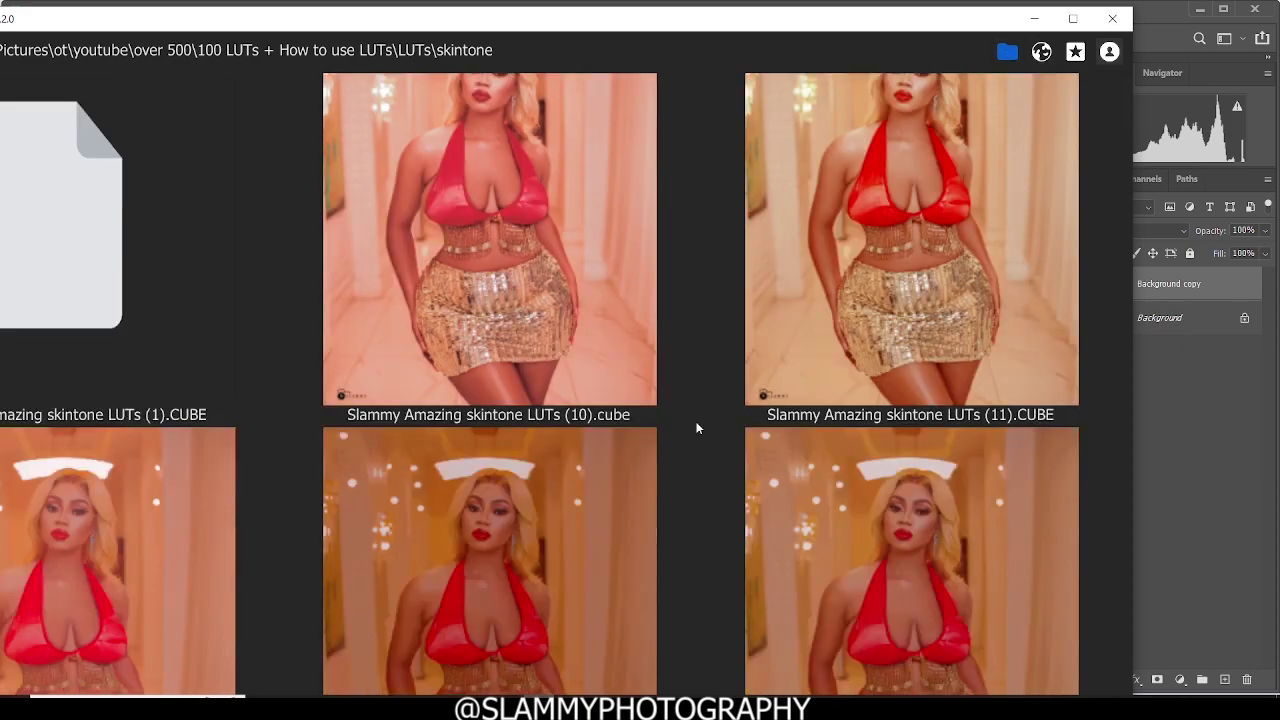
{"action": "scroll", "coordinate": [697, 428], "scroll_direction": "down", "scroll_amount": 12}
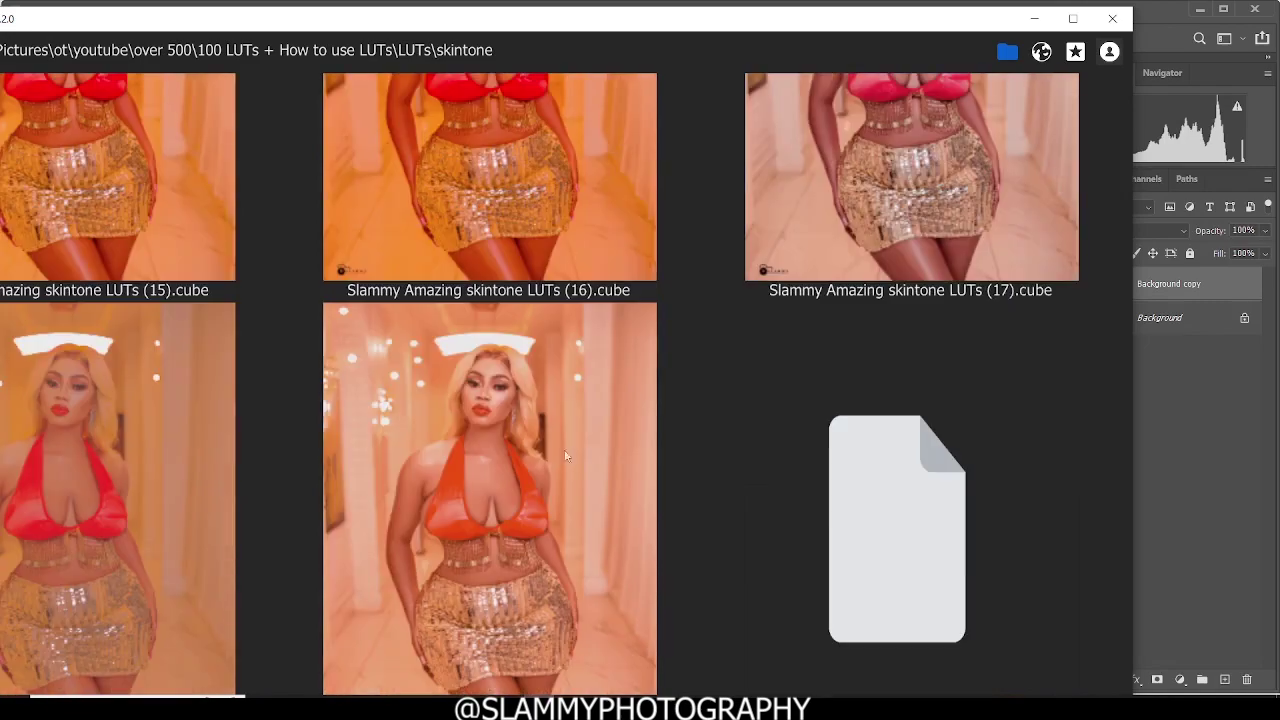
{"action": "scroll", "coordinate": [529, 485], "scroll_direction": "down", "scroll_amount": 17}
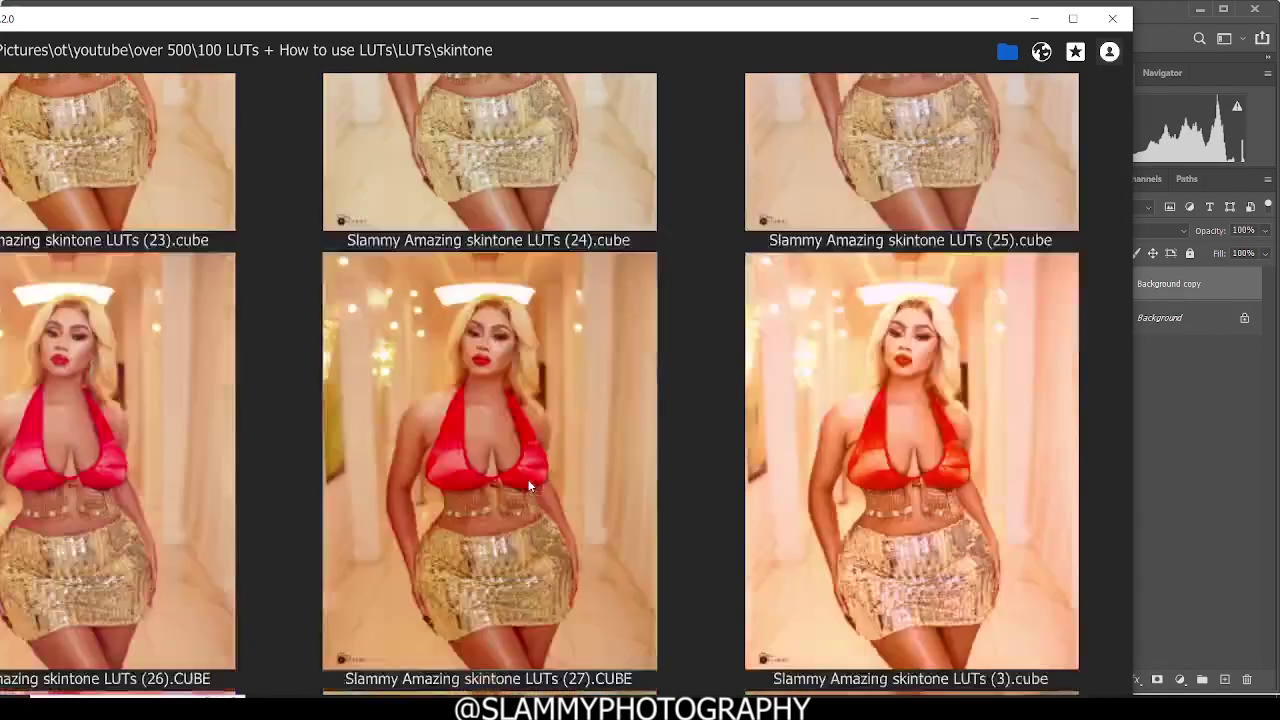
{"action": "scroll", "coordinate": [529, 485], "scroll_direction": "down", "scroll_amount": 5}
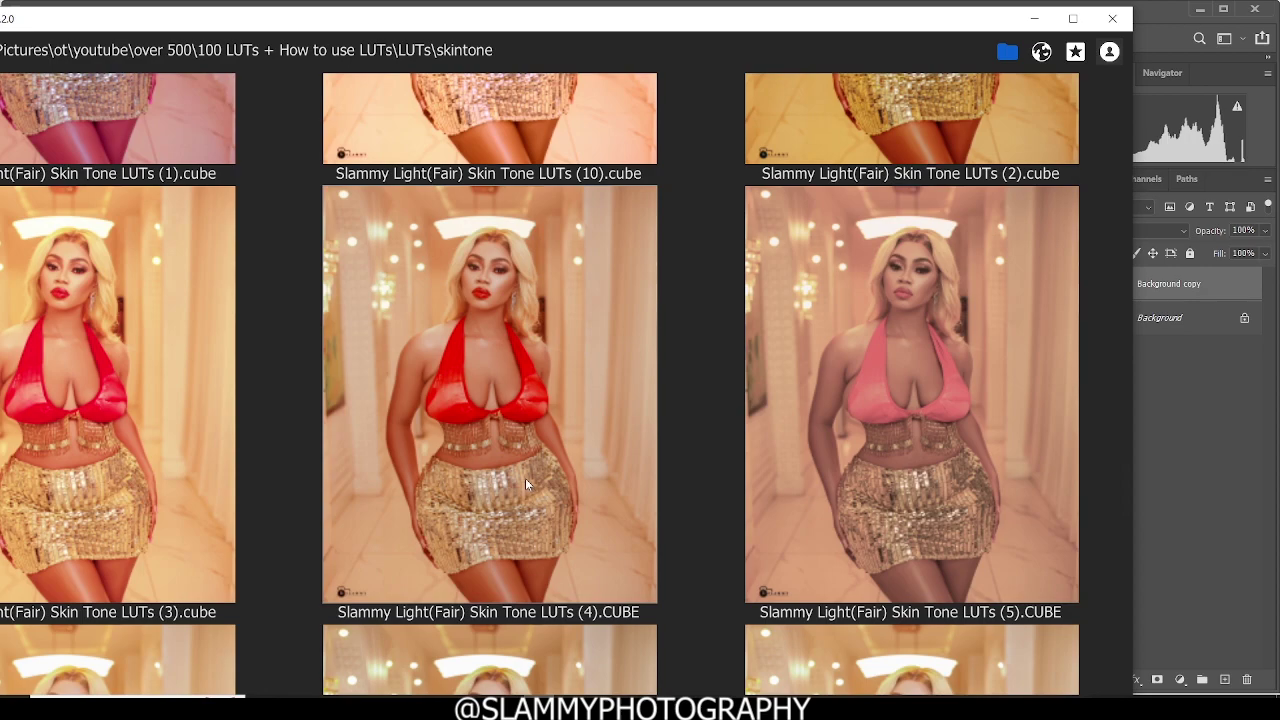
{"action": "scroll", "coordinate": [524, 476], "scroll_direction": "down", "scroll_amount": 6}
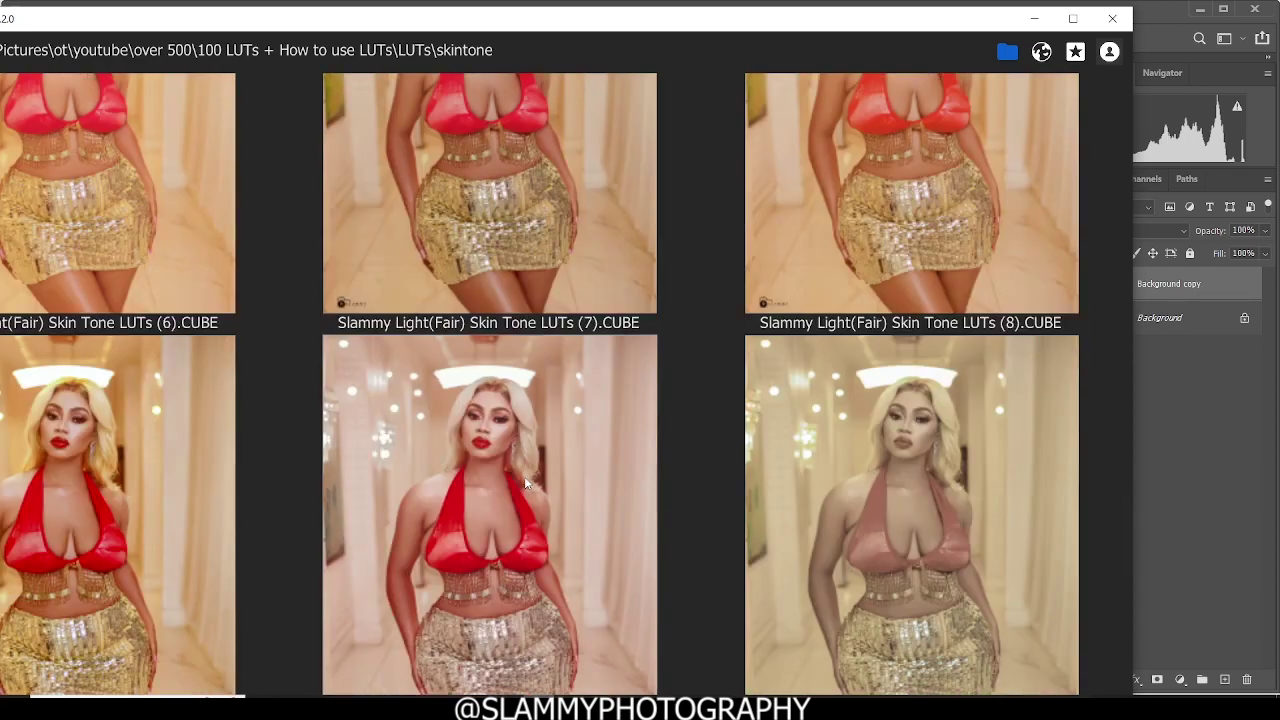
{"action": "scroll", "coordinate": [524, 476], "scroll_direction": "up", "scroll_amount": 2}
{"action": "scroll", "coordinate": [524, 476], "scroll_direction": "down", "scroll_amount": 3}
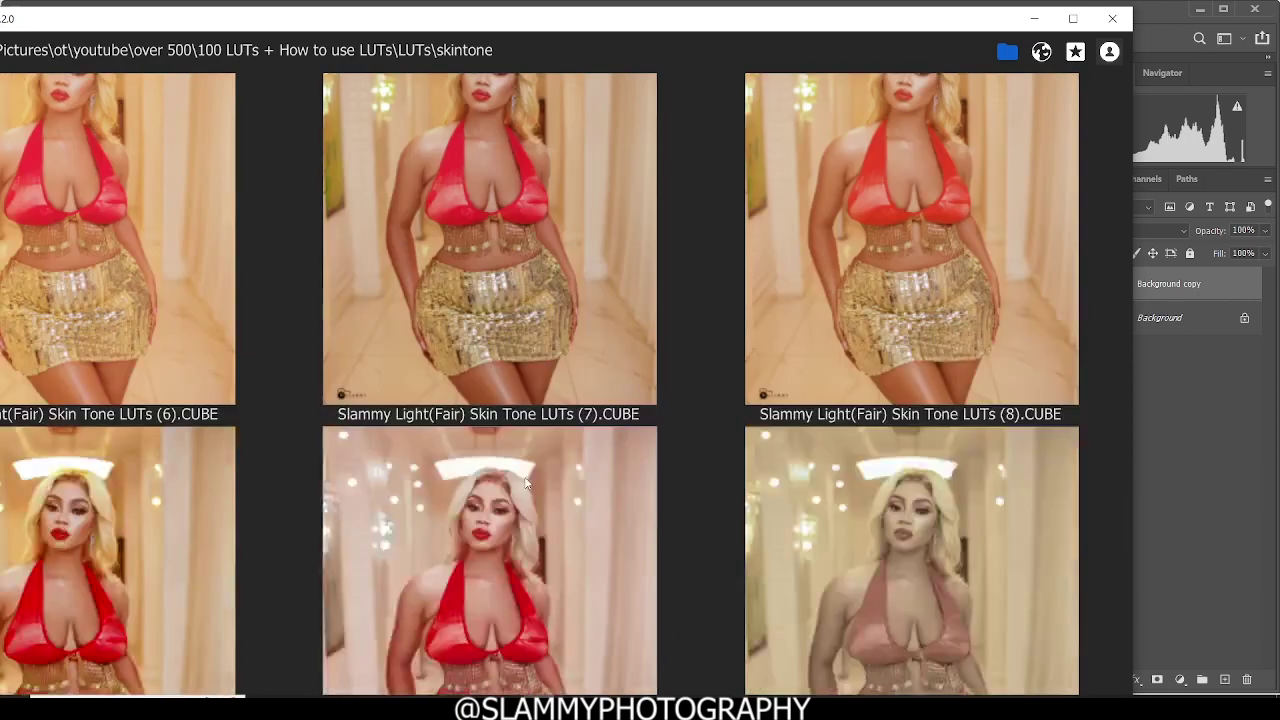
{"action": "scroll", "coordinate": [527, 485], "scroll_direction": "up", "scroll_amount": 2}
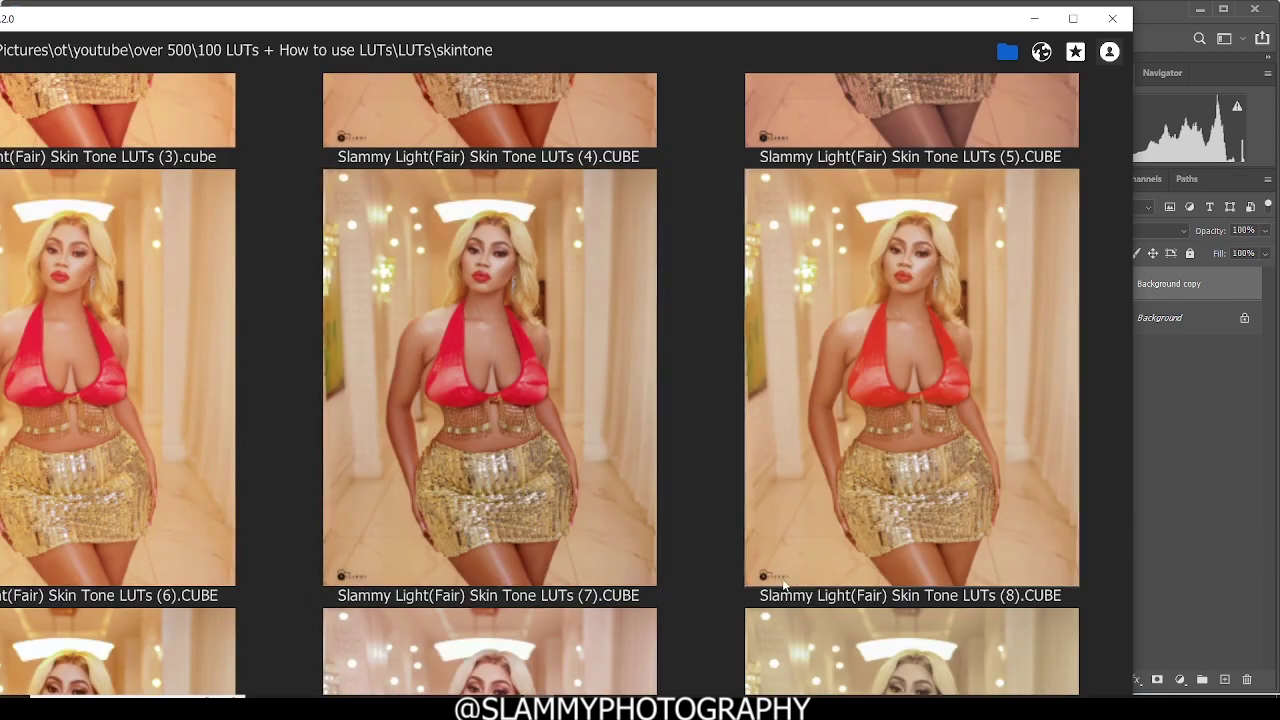